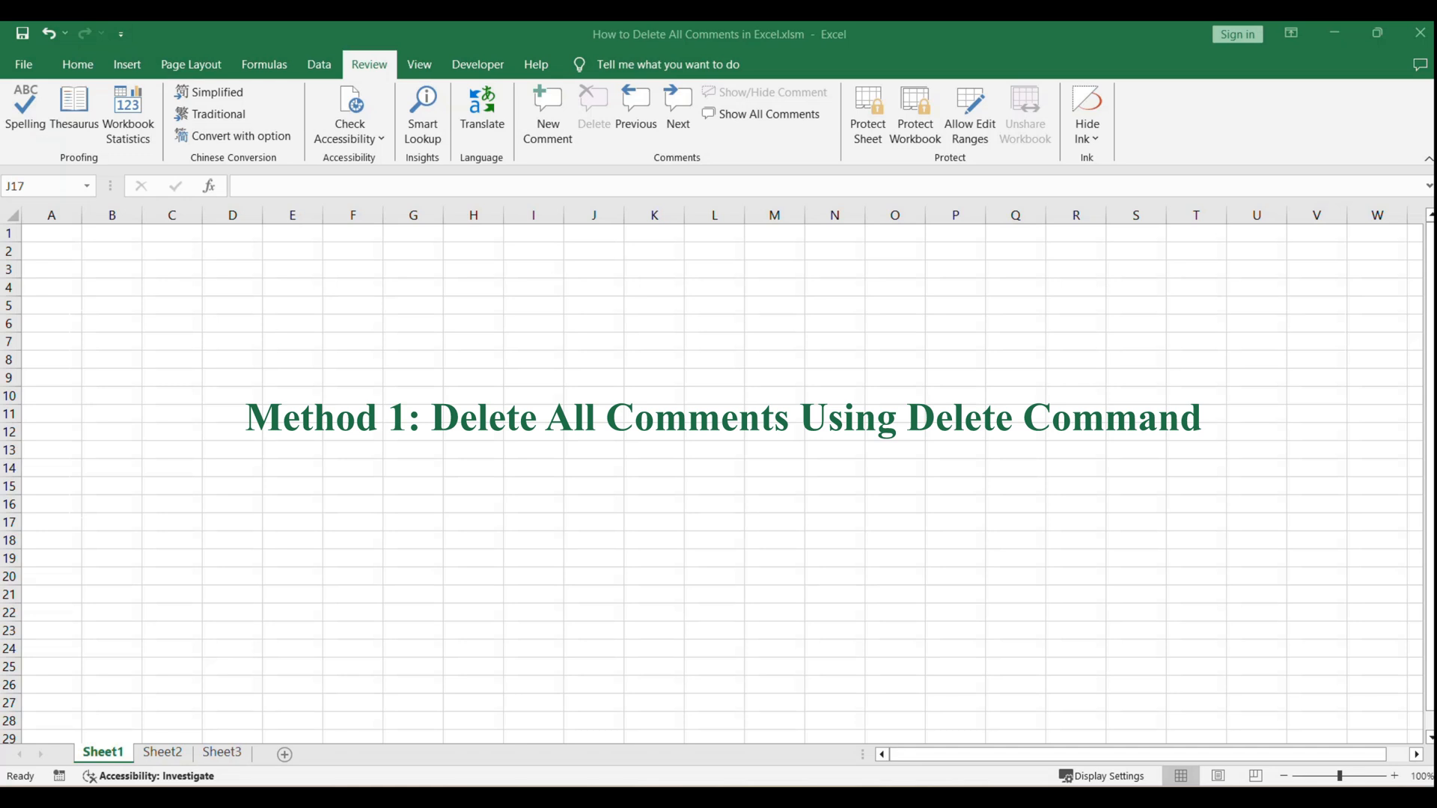
- Open Sheet2 and review the Method 1 notes and the commented cells in the Sales column
left_click(160, 752)
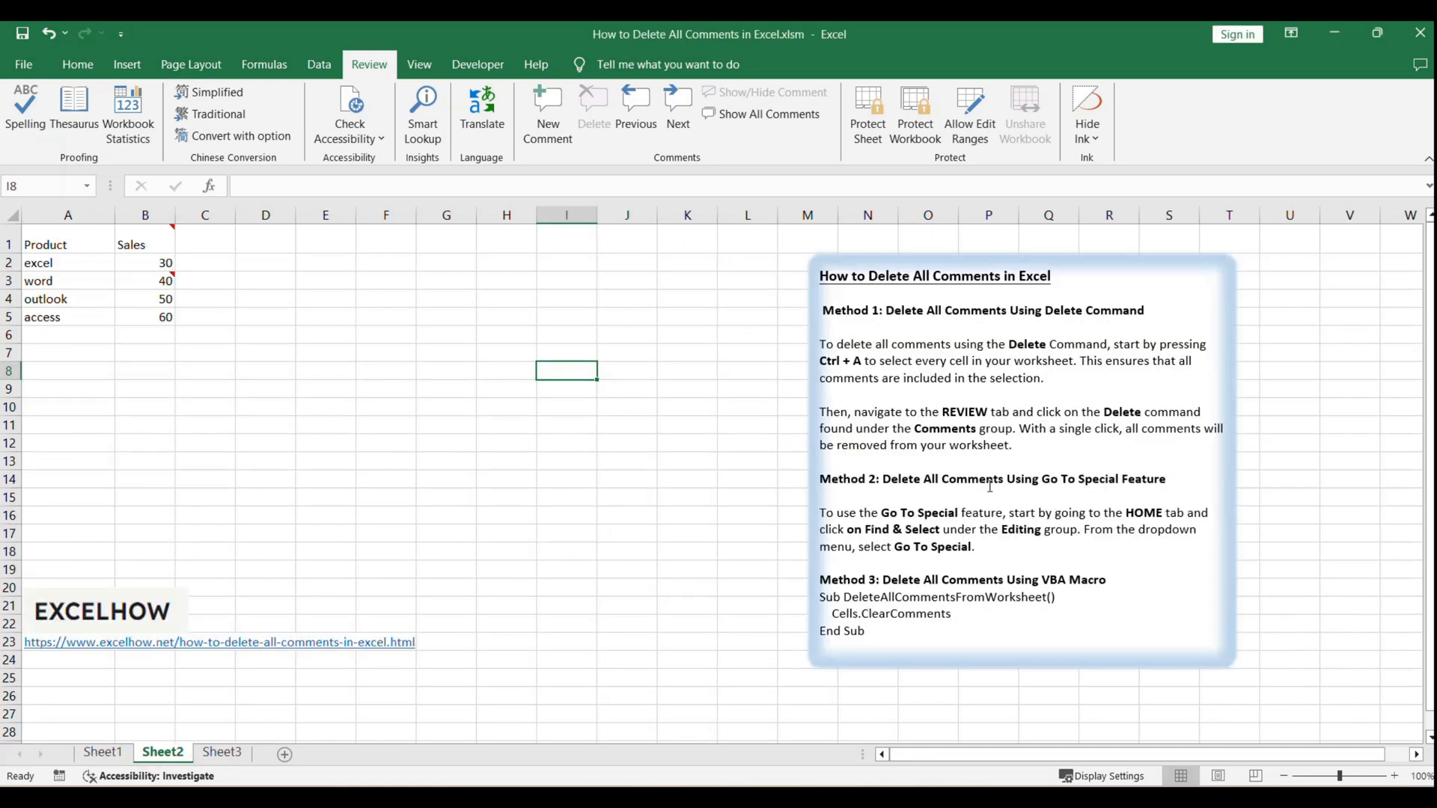
left_click_drag(947, 311, 1044, 311)
left_click(1042, 346)
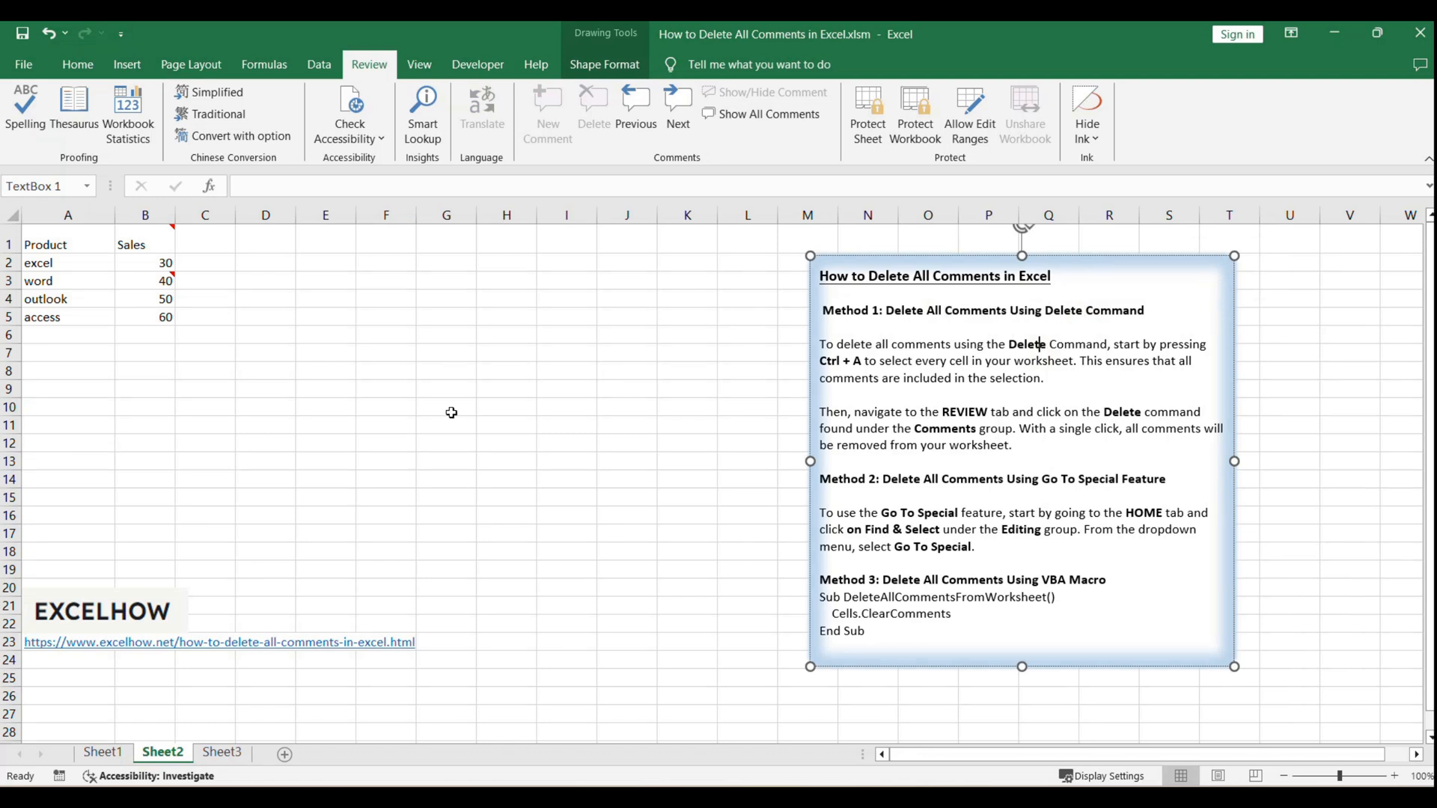
left_click(299, 336)
mouse_move(172, 281)
left_click(436, 354)
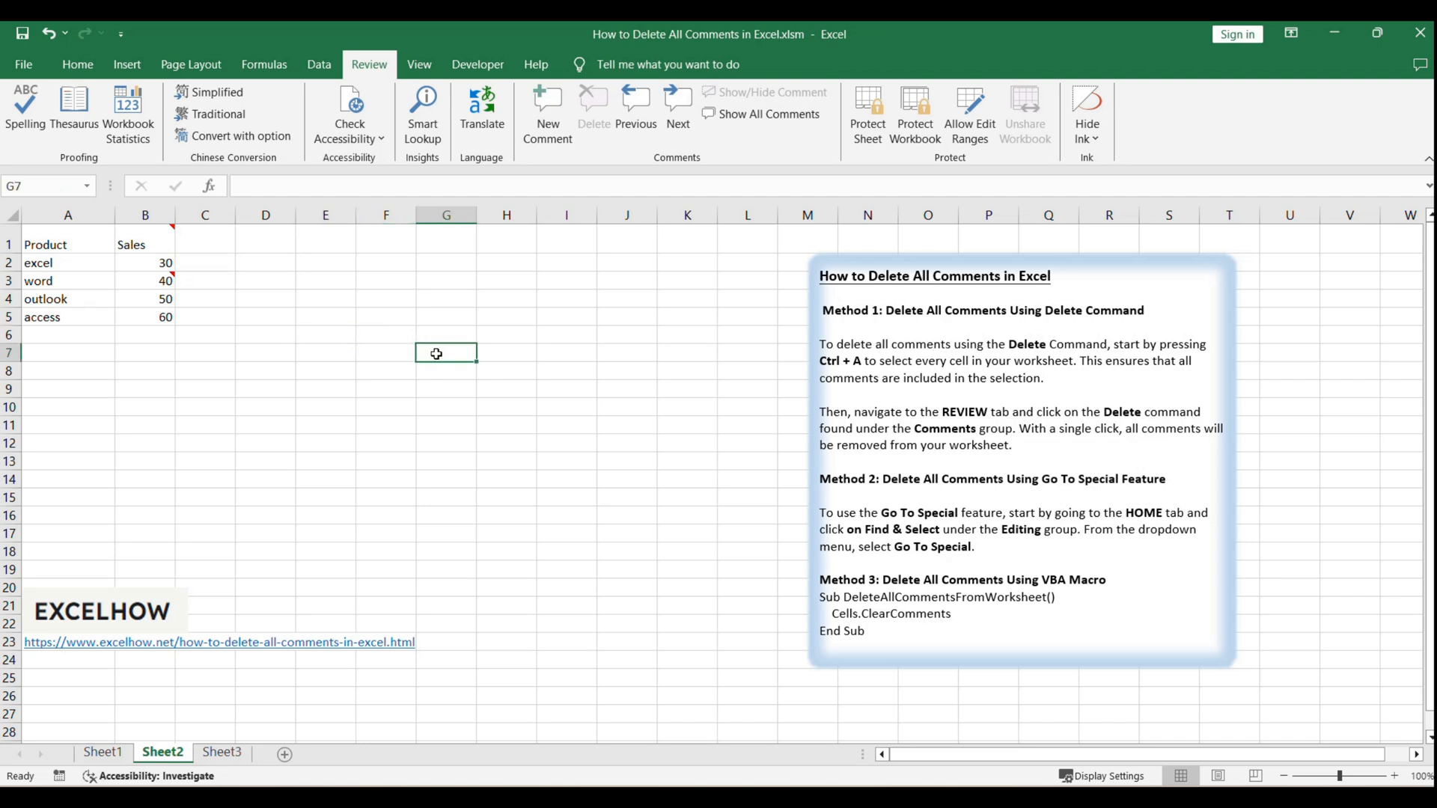
- Select every cell in Sheet2 and delete all its comments with the Delete comment command
left_click(421, 383)
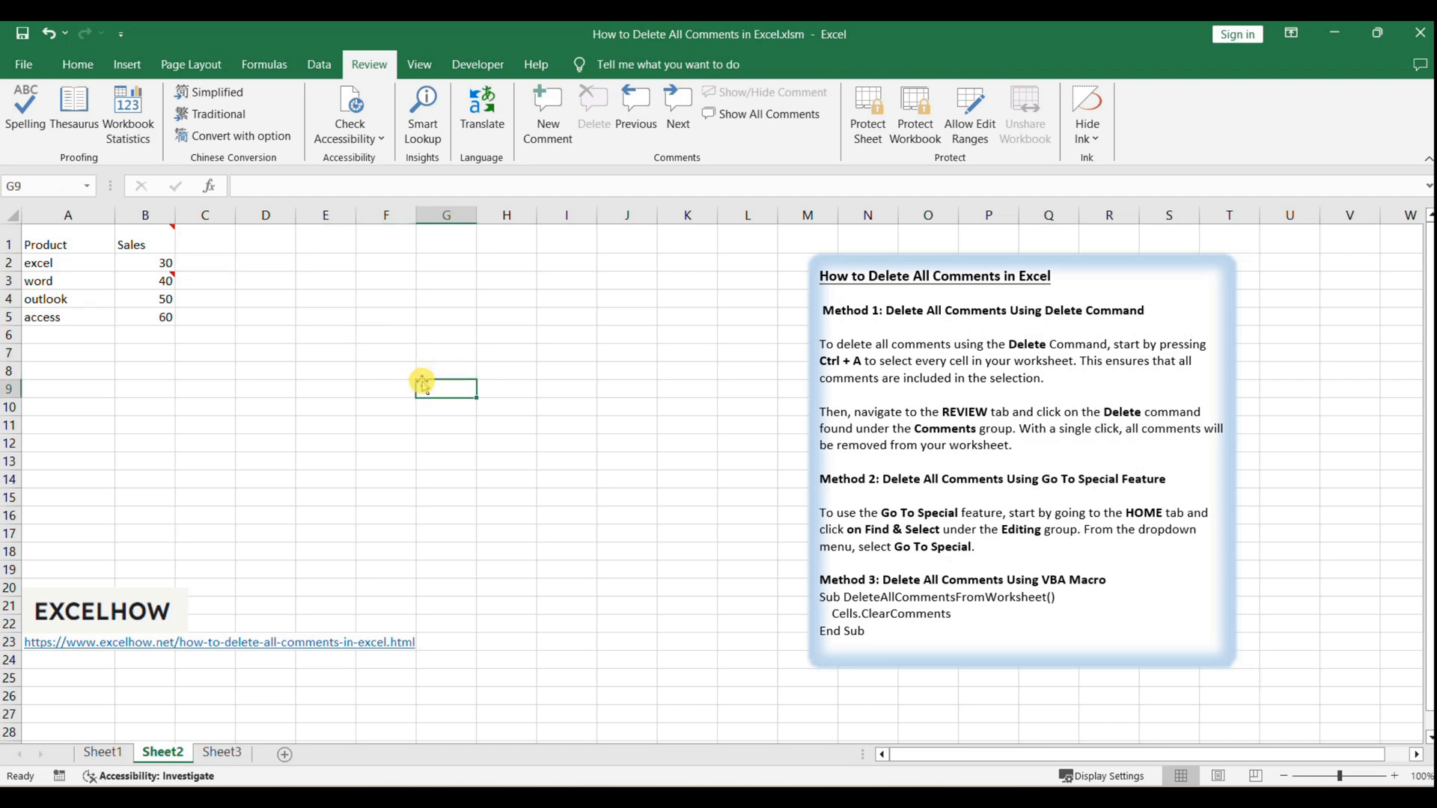
key("ctrl+a")
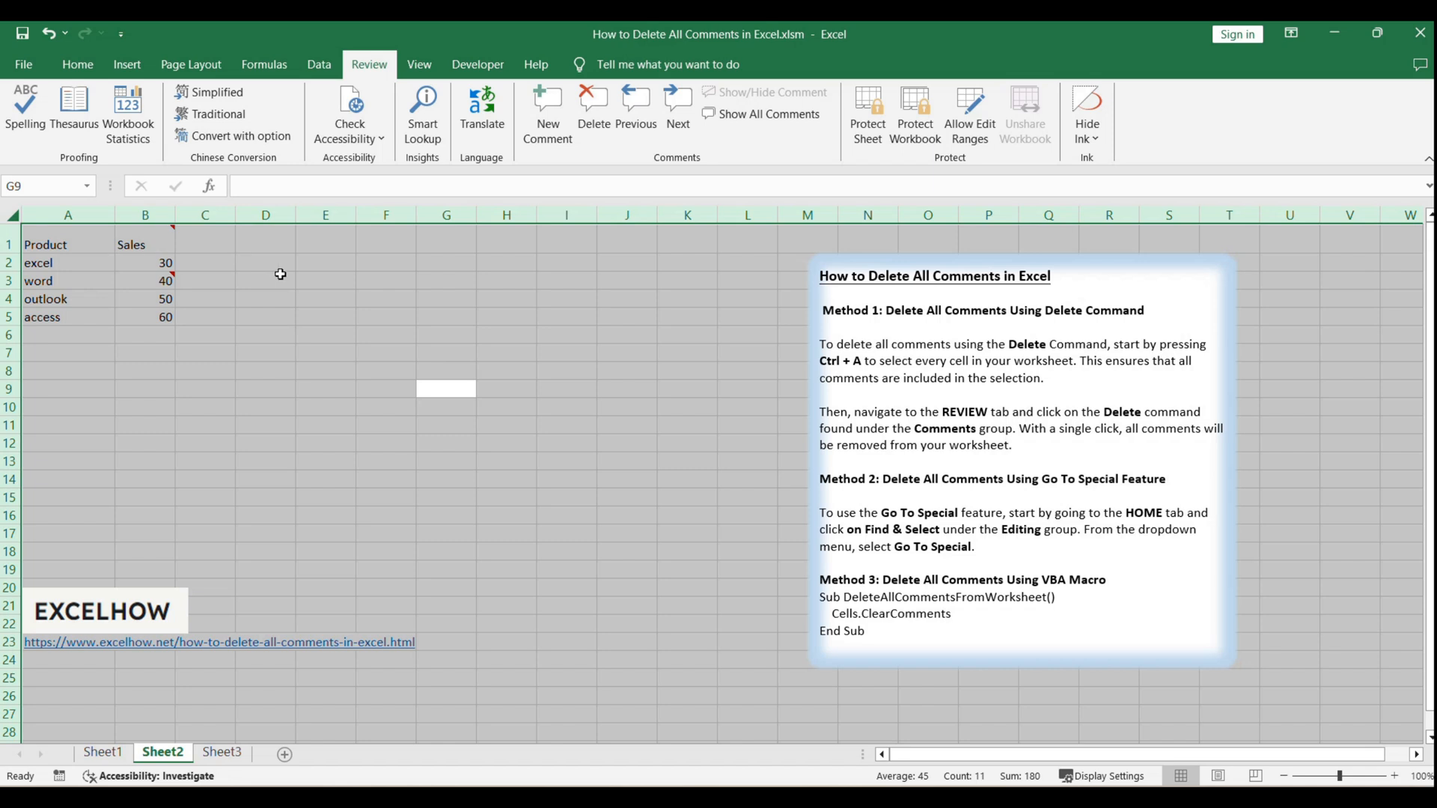
left_click(368, 63)
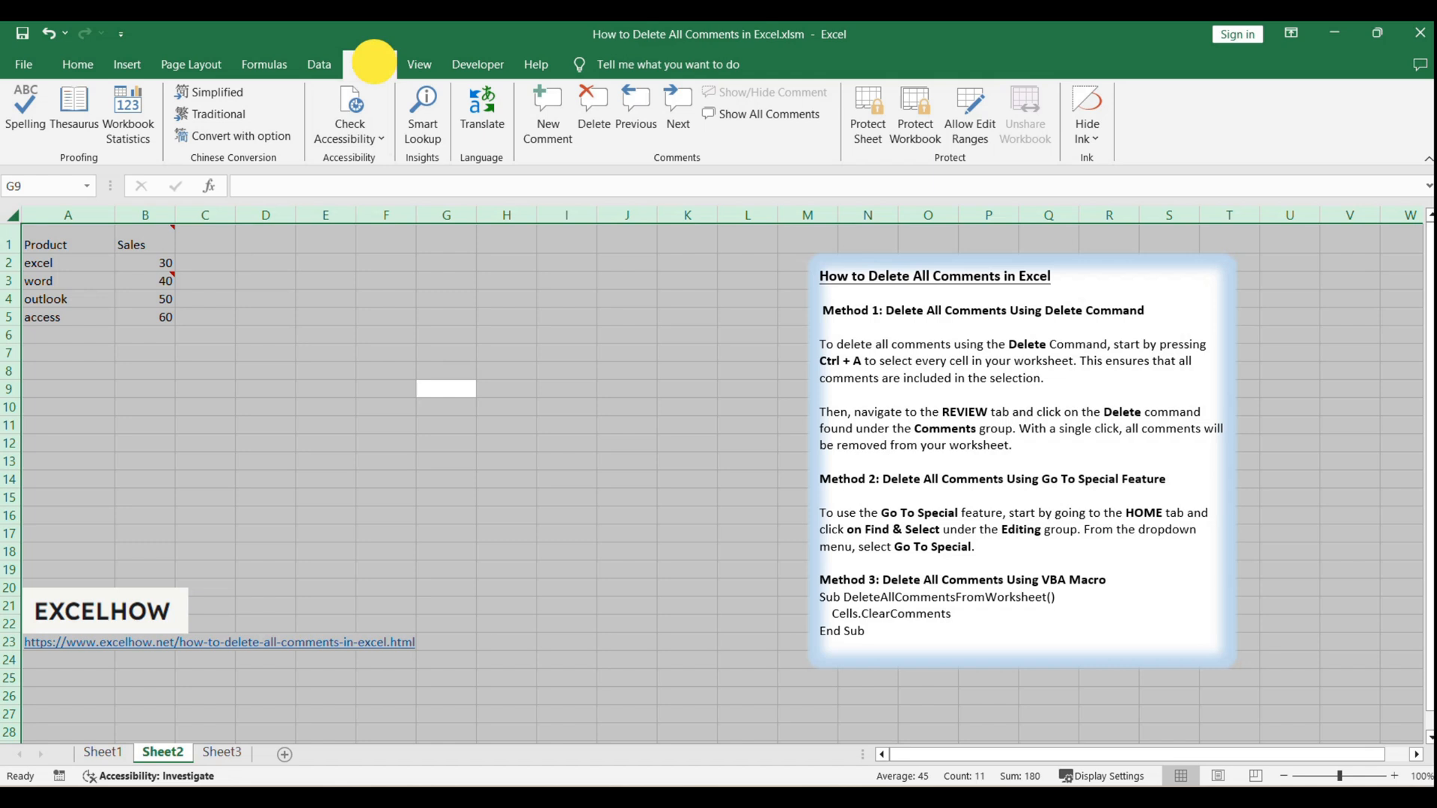
left_click(596, 114)
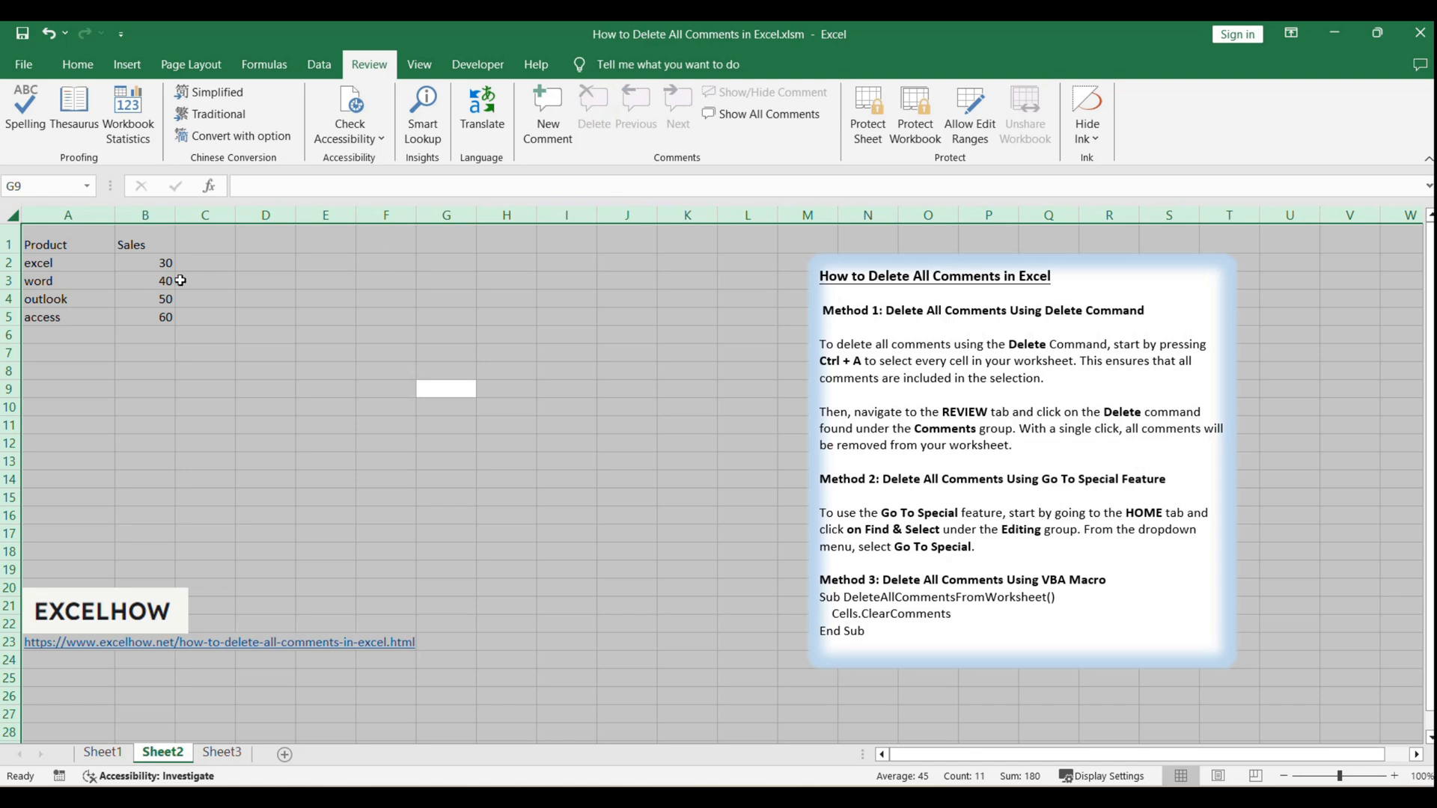
left_click(256, 286)
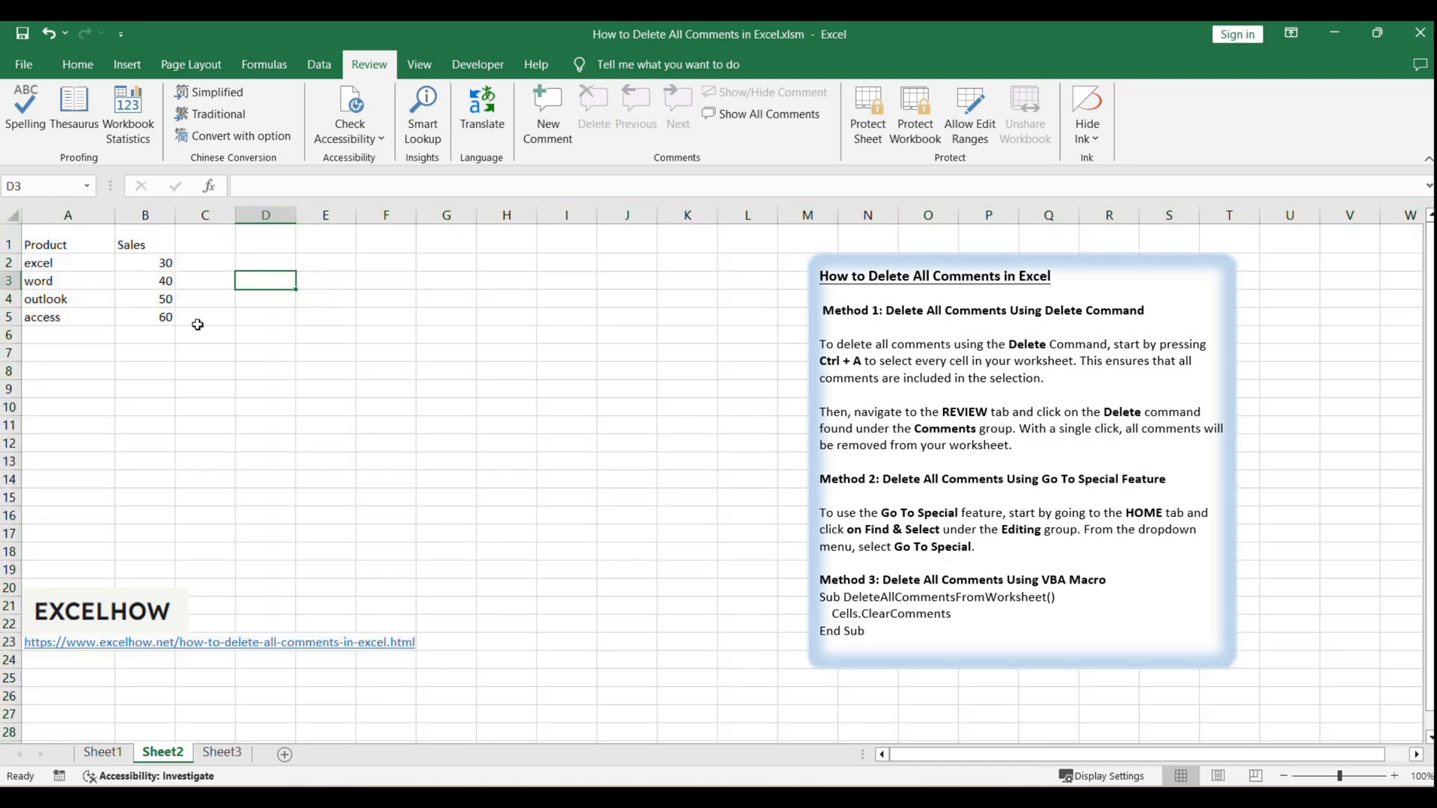
left_click(385, 371)
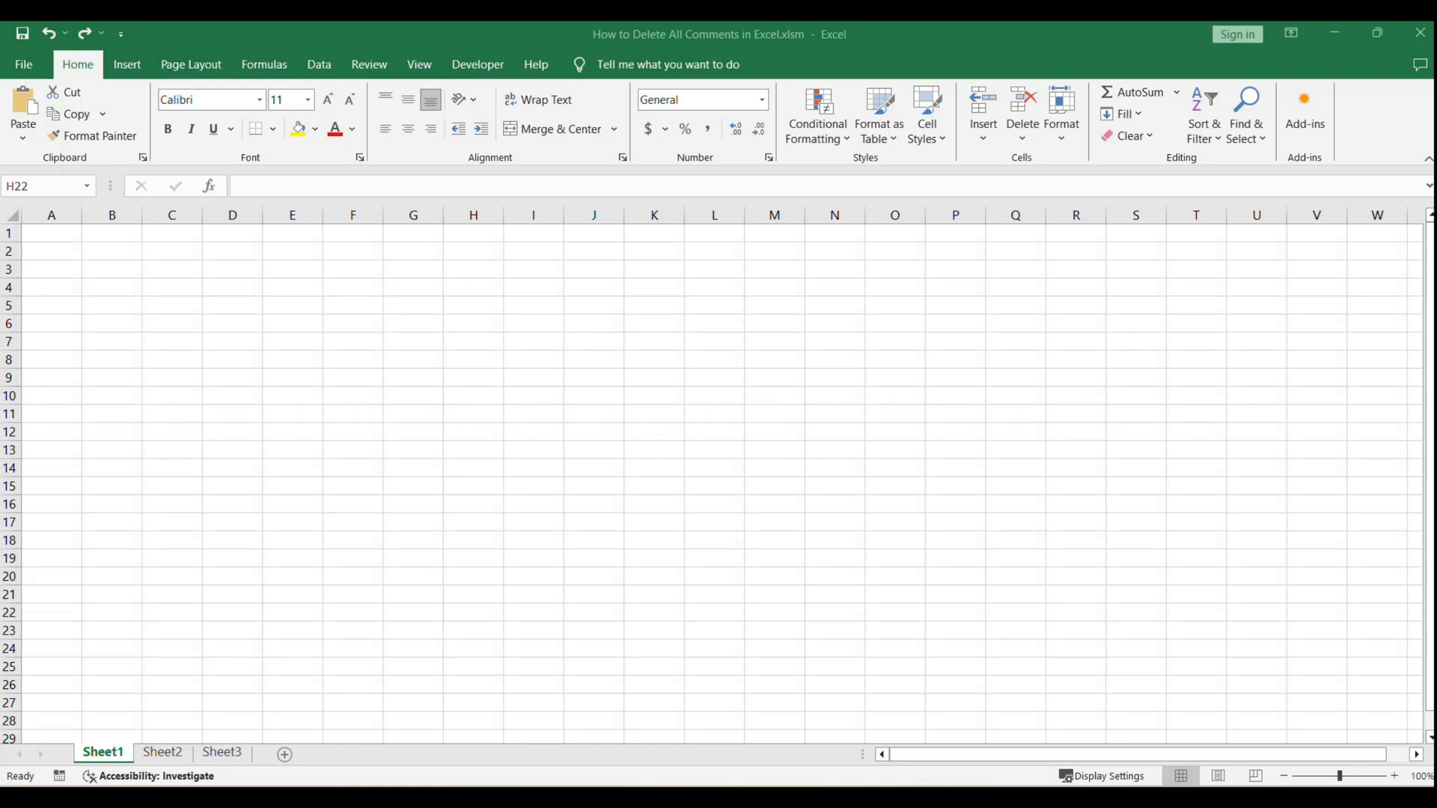
- Switch to Sheet2 and review the Method 2 notes about the Go To Special feature
left_click(163, 753)
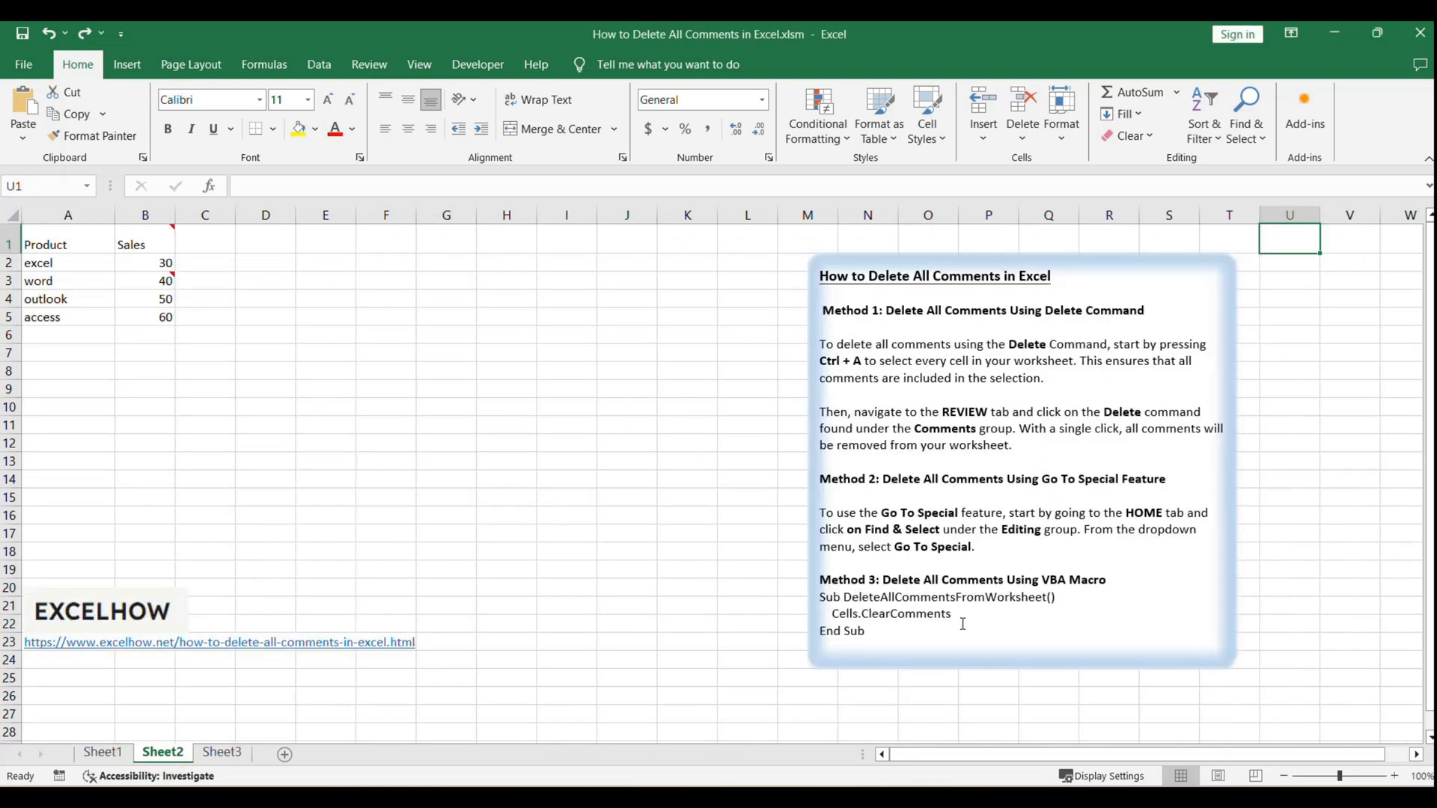
left_click(1038, 527)
left_click(1039, 477)
left_click(1060, 545)
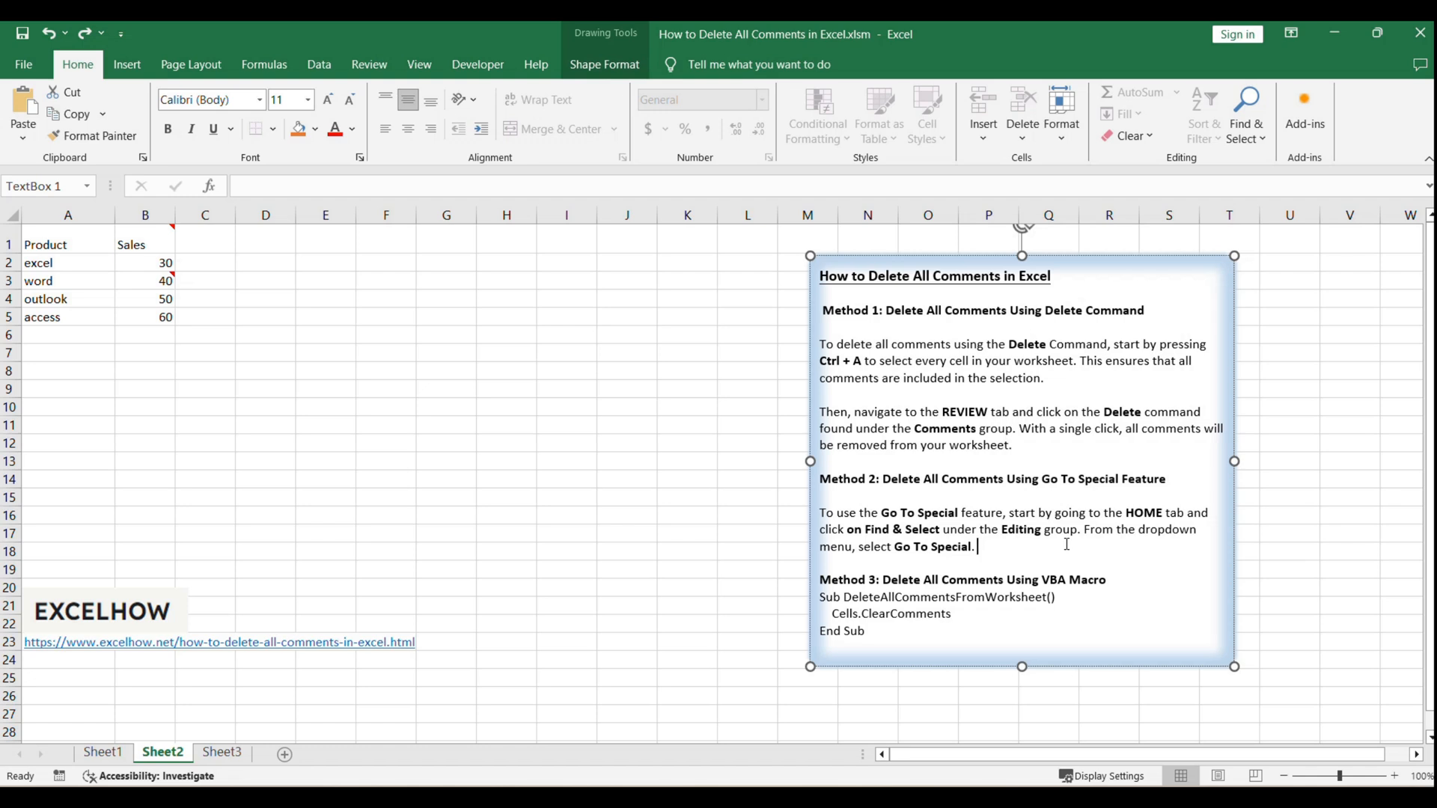
left_click(575, 479)
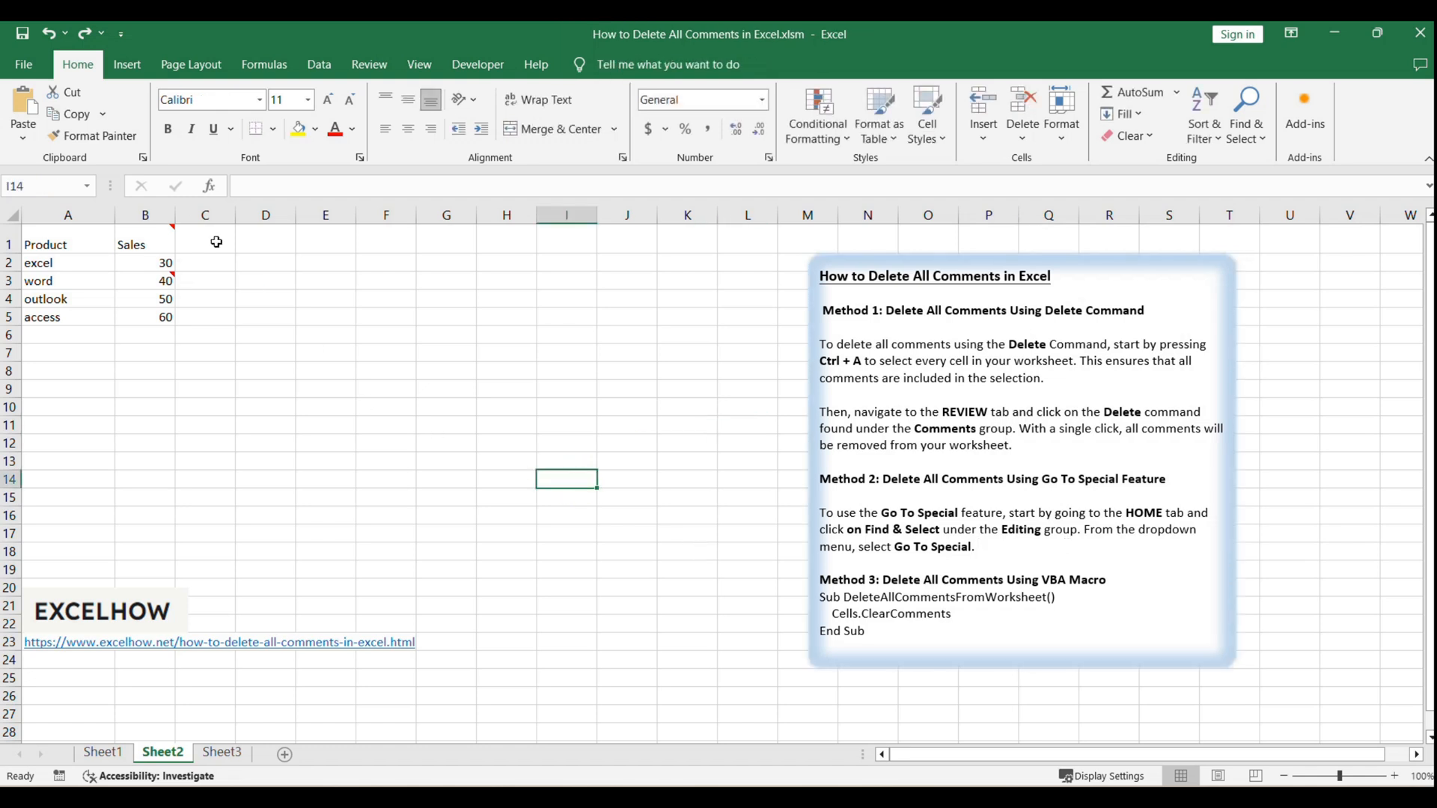
- Select all cells containing comments in Sheet2 using Go To Special with the Comments option
left_click(1255, 139)
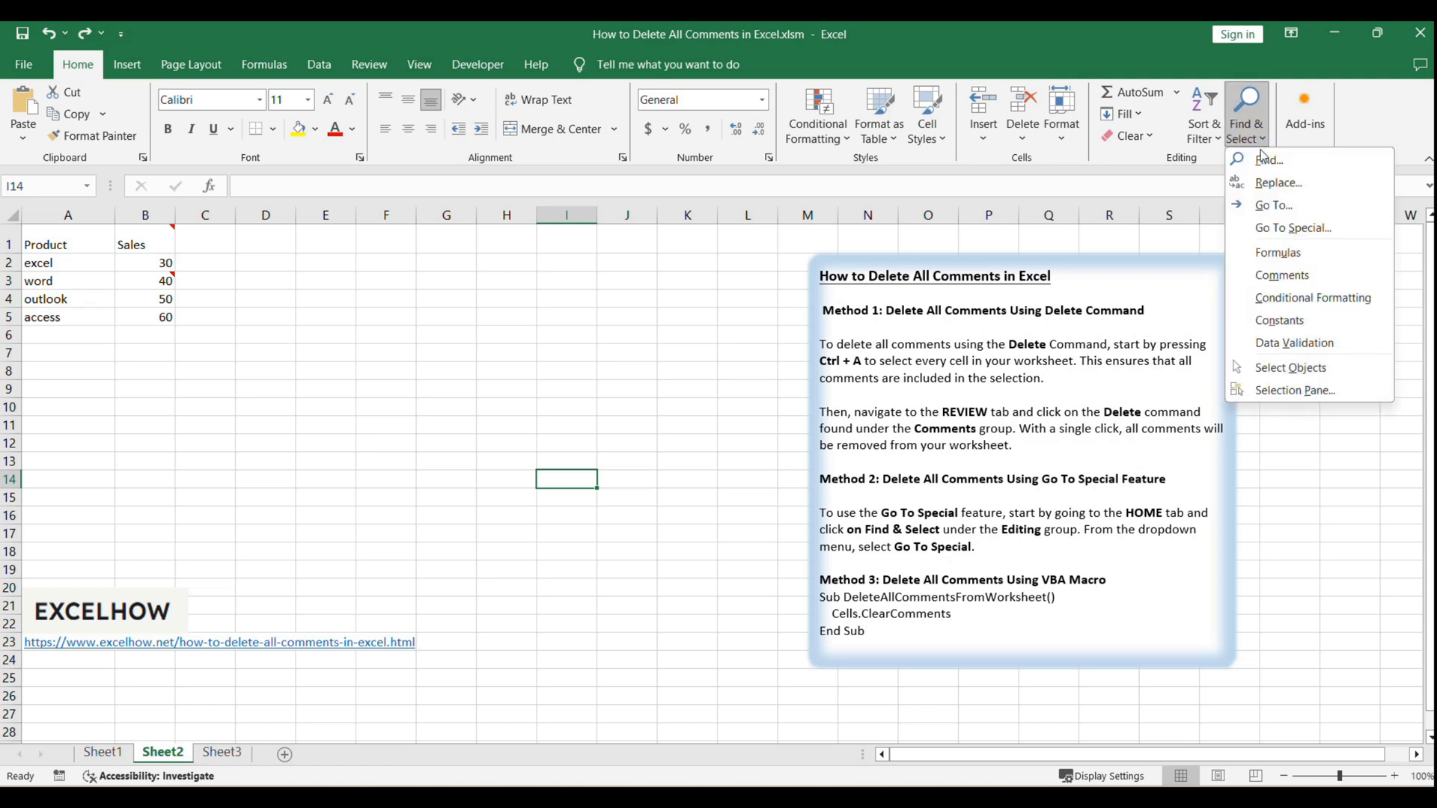
left_click(1317, 230)
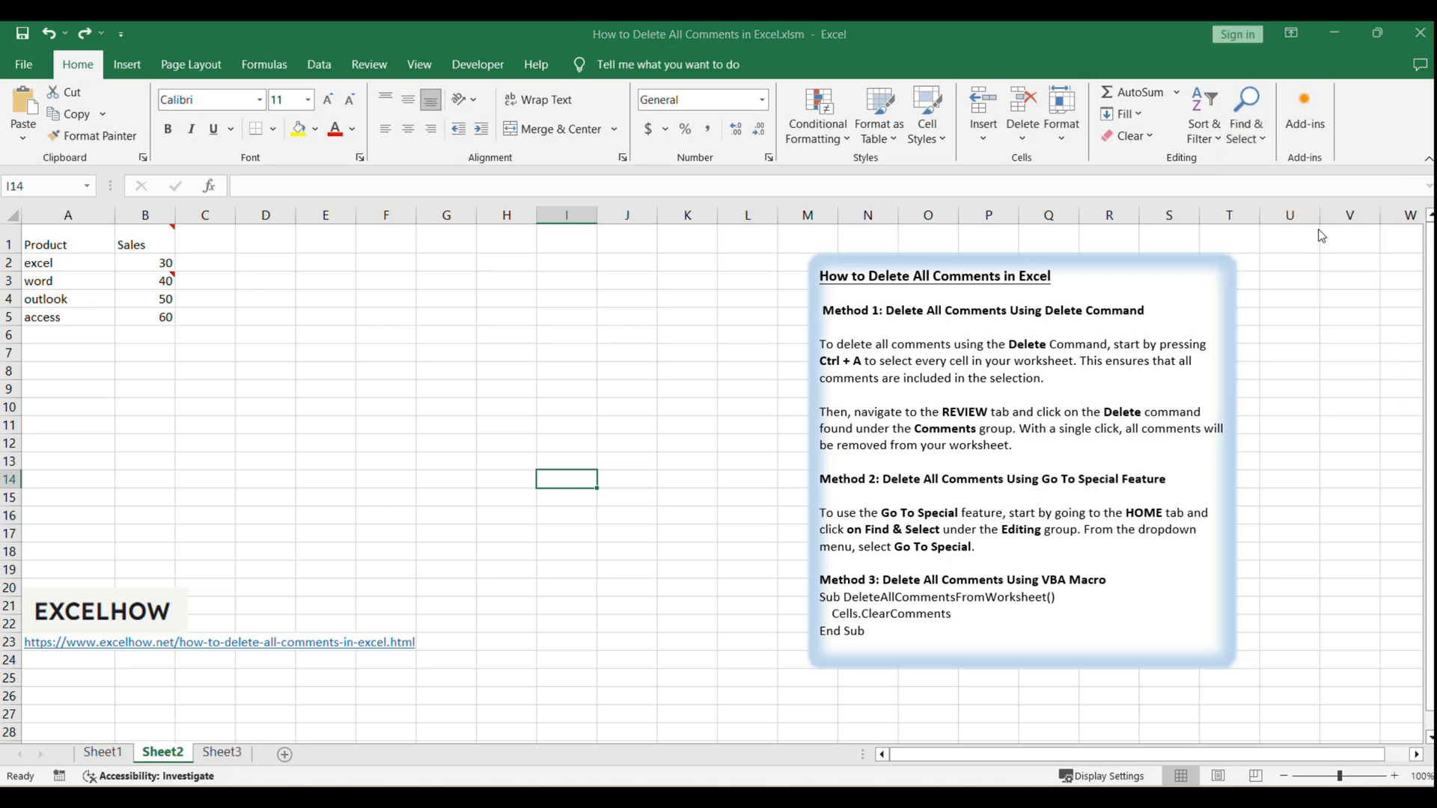
left_click_drag(652, 192, 479, 262)
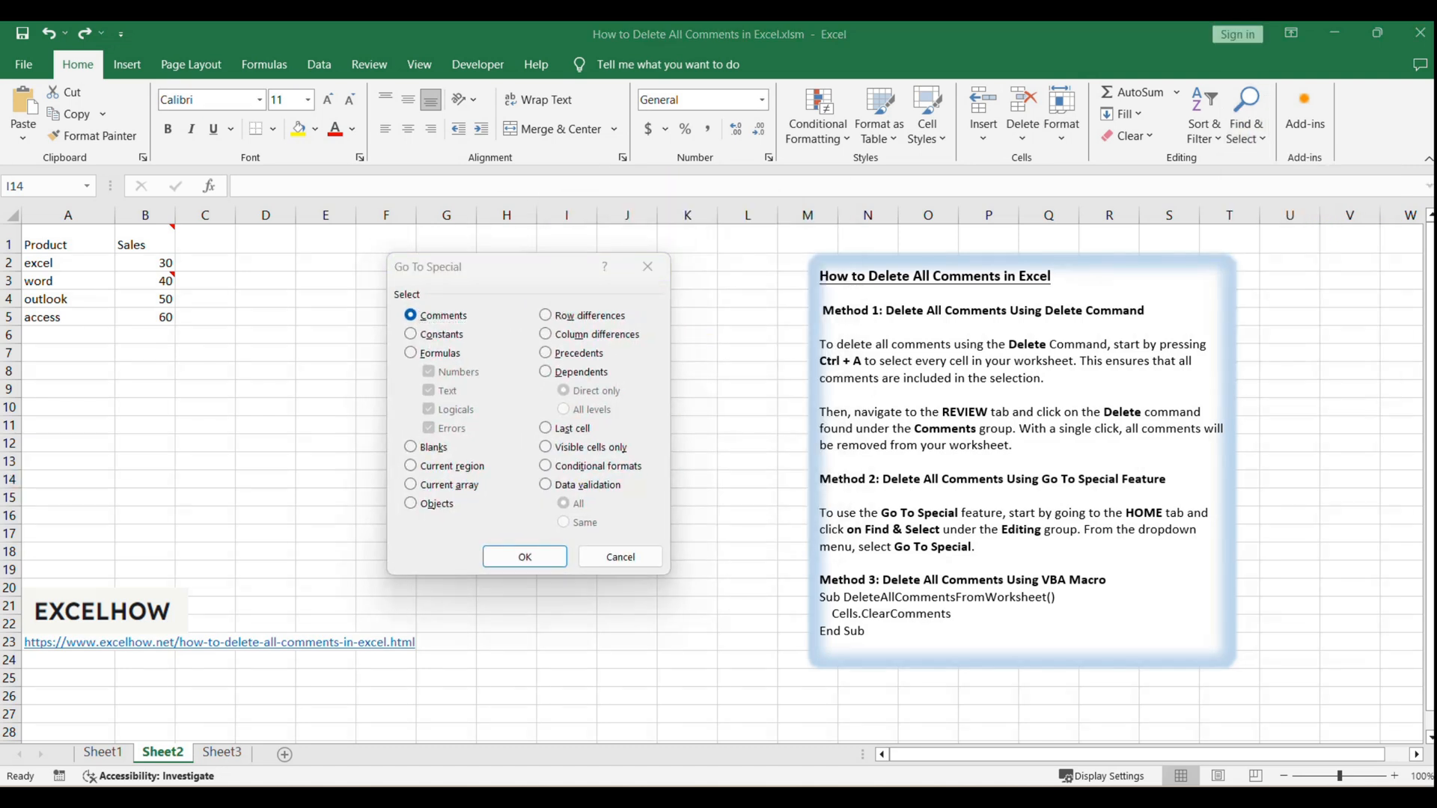
left_click(479, 271)
left_click(410, 315)
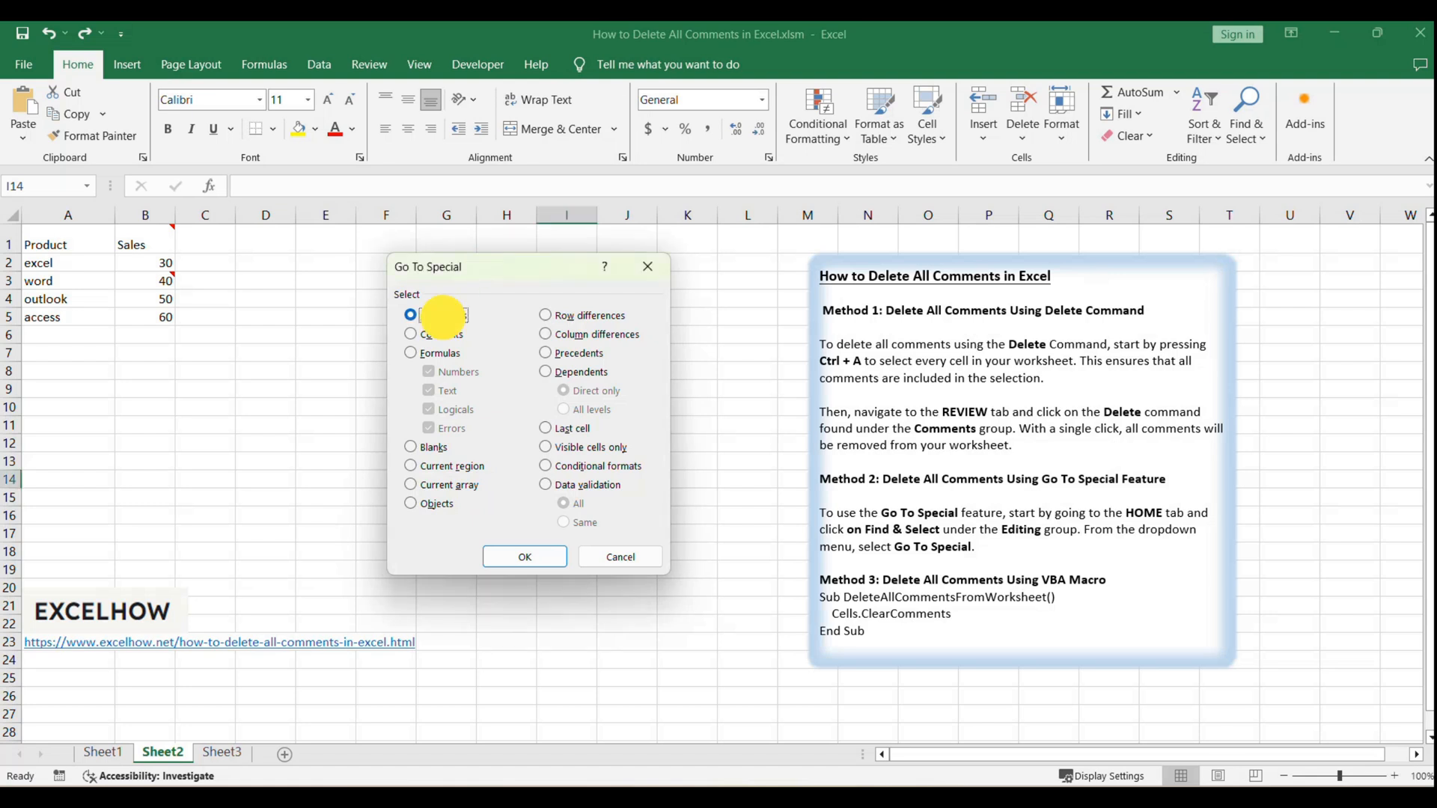
left_click(541, 553)
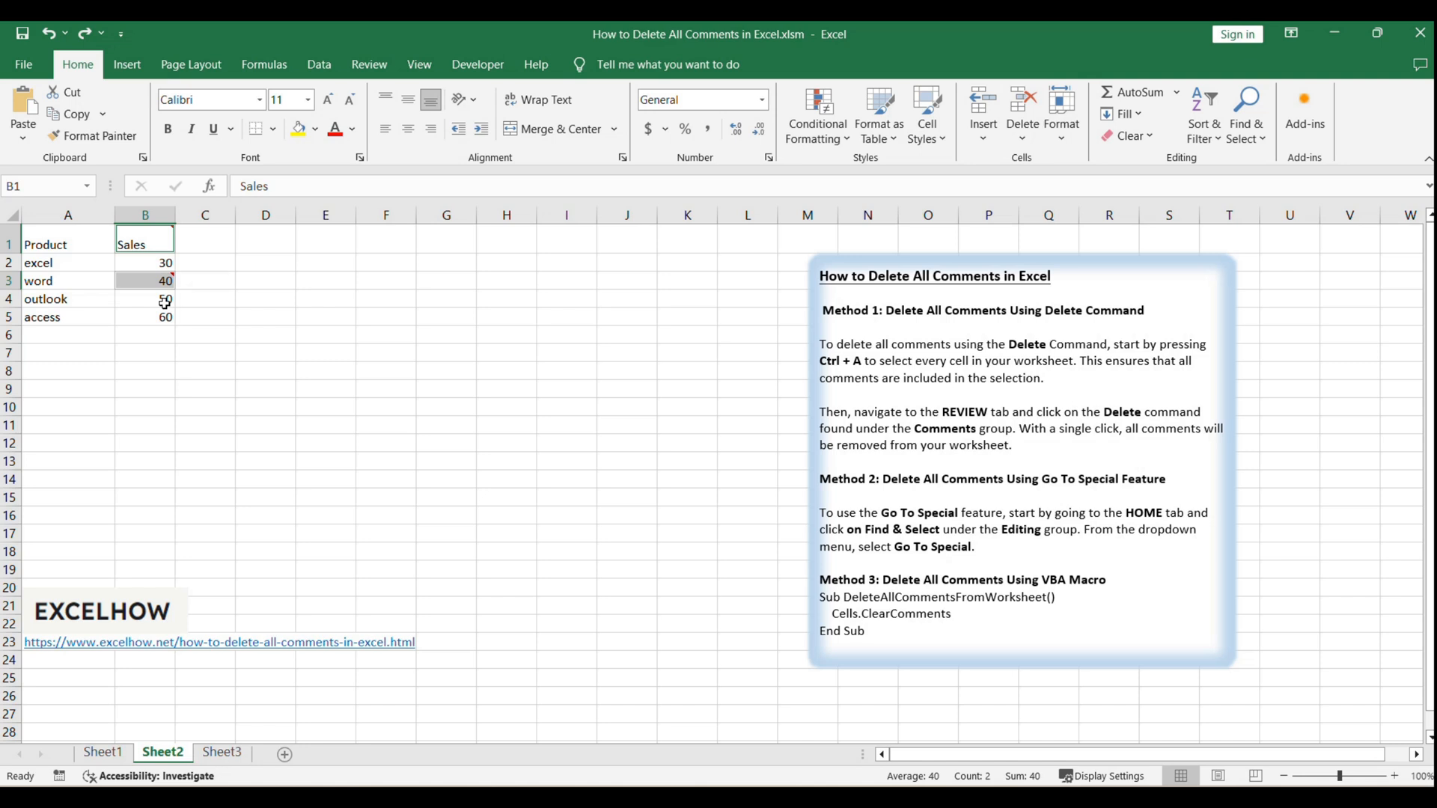
- Delete the comments from the selected cells B1 and B3, and check both cells
right_click(149, 283)
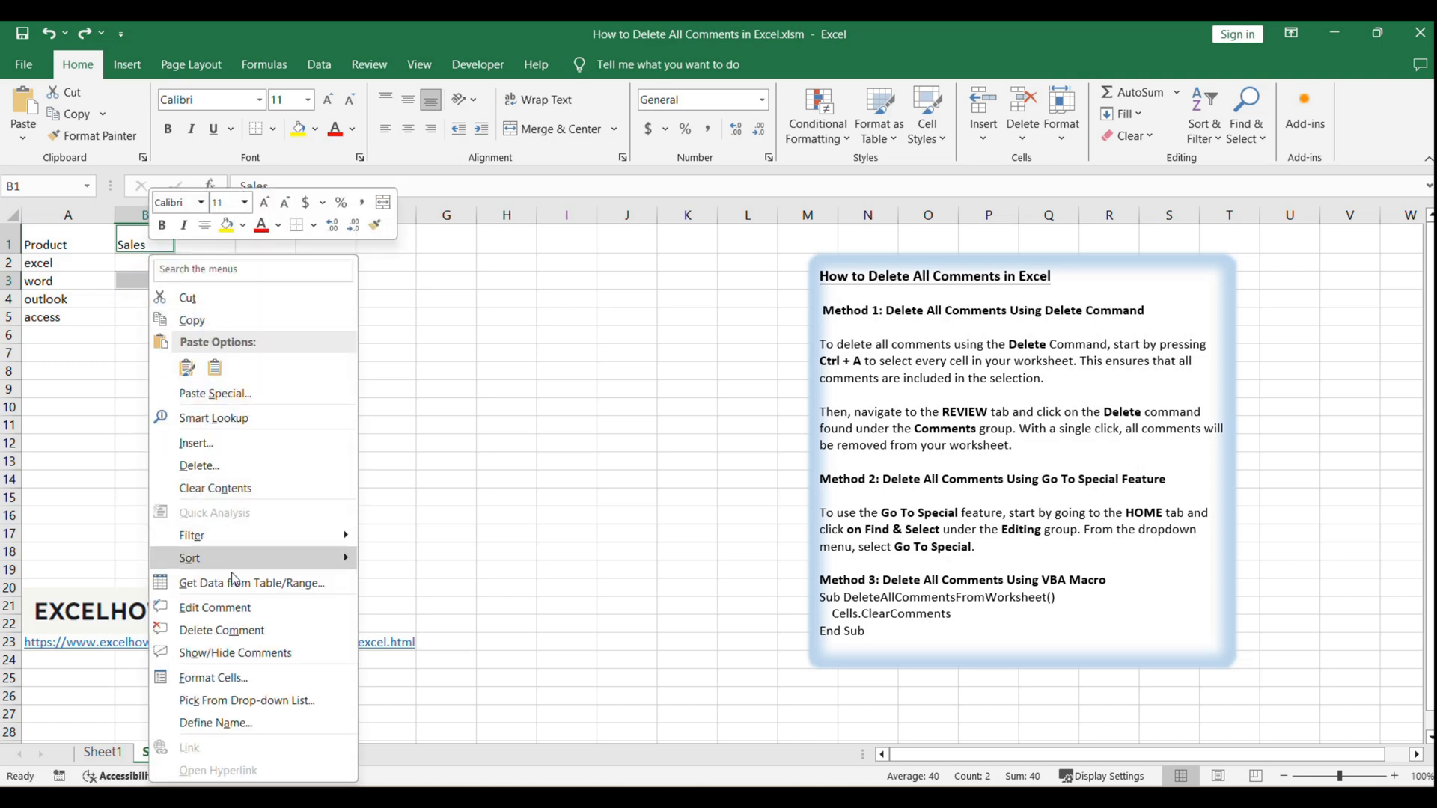
left_click(219, 630)
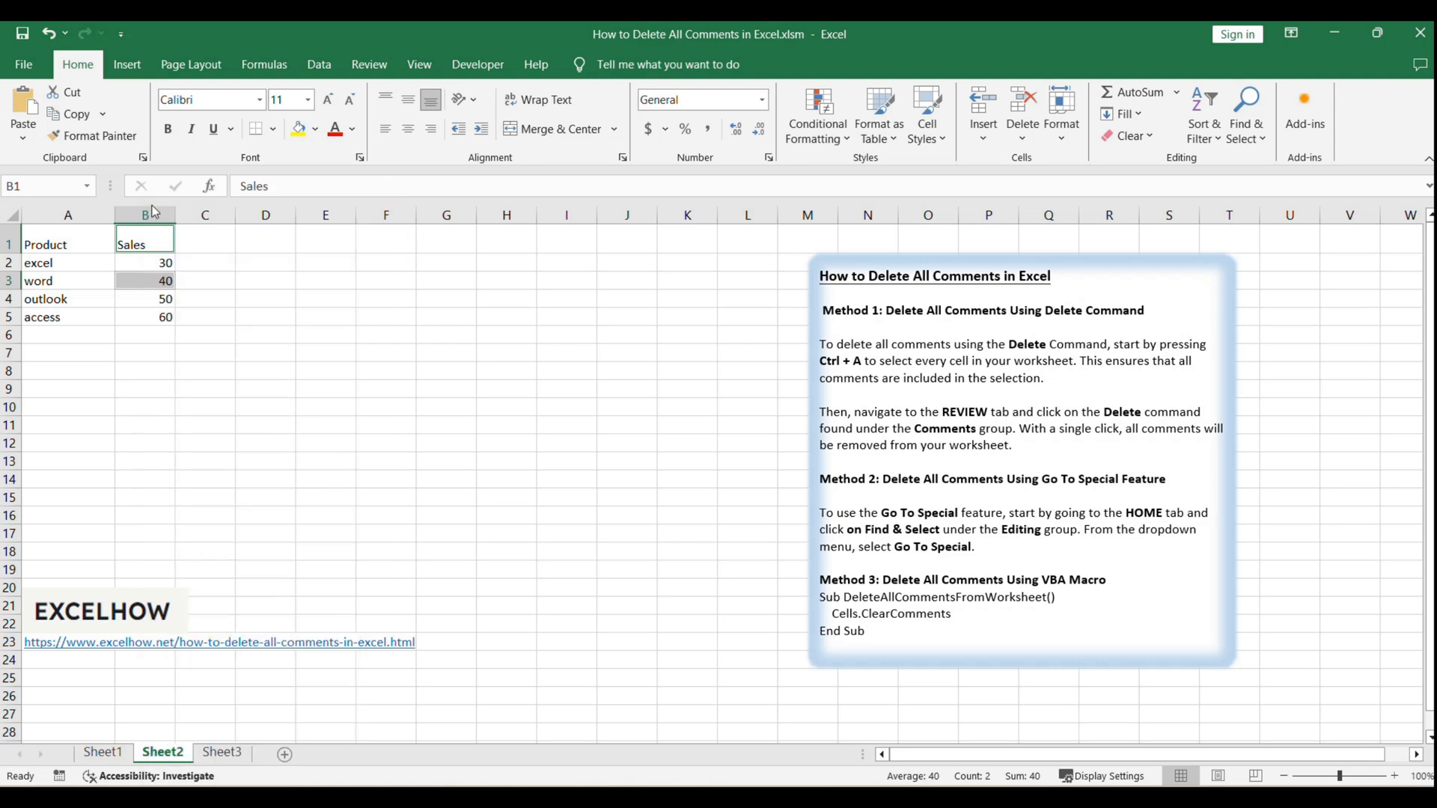
left_click(298, 331)
left_click(156, 242)
left_click(155, 284)
left_click(259, 313)
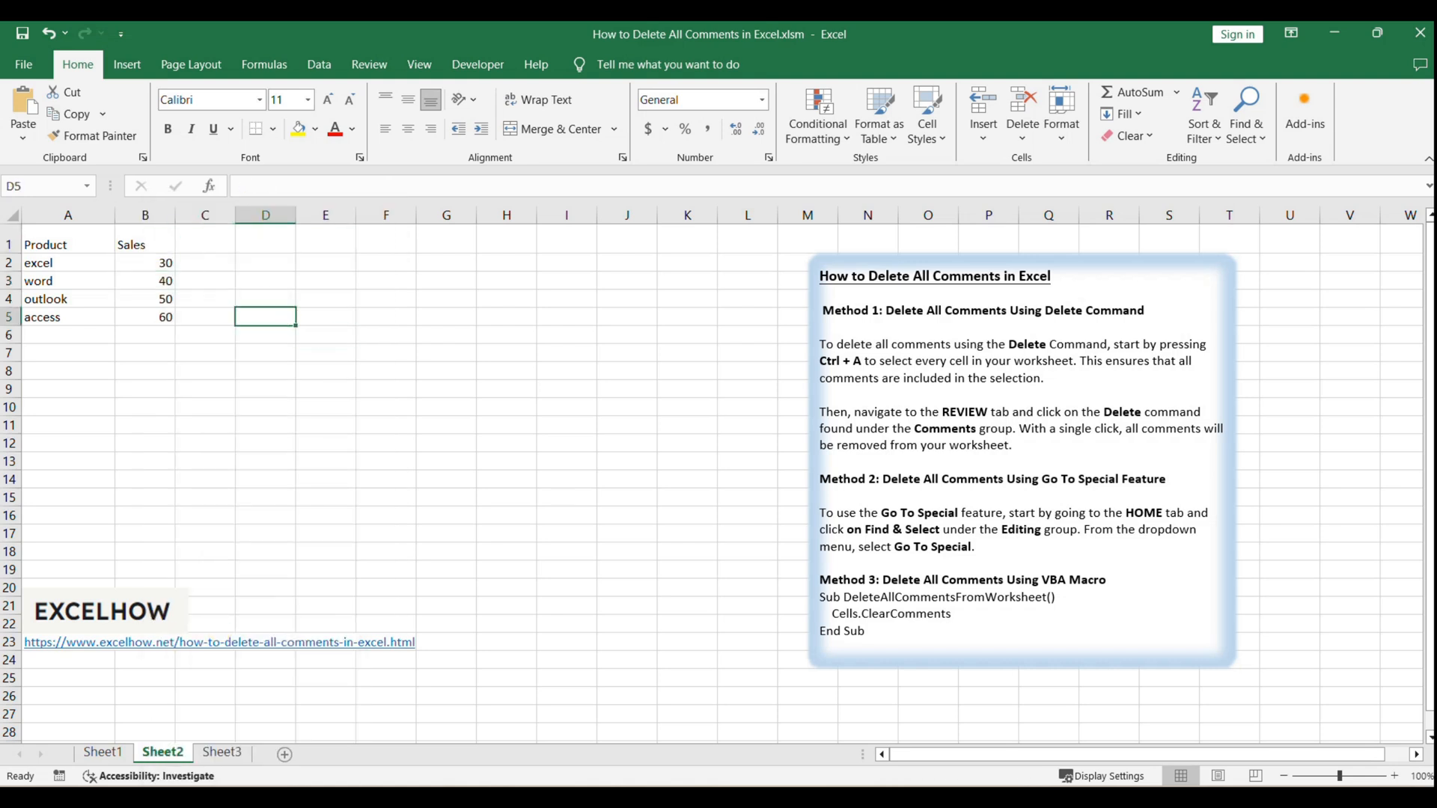
- Return to Sheet2 and review the Method 3 notes containing the VBA macro code
key("alt+F11")
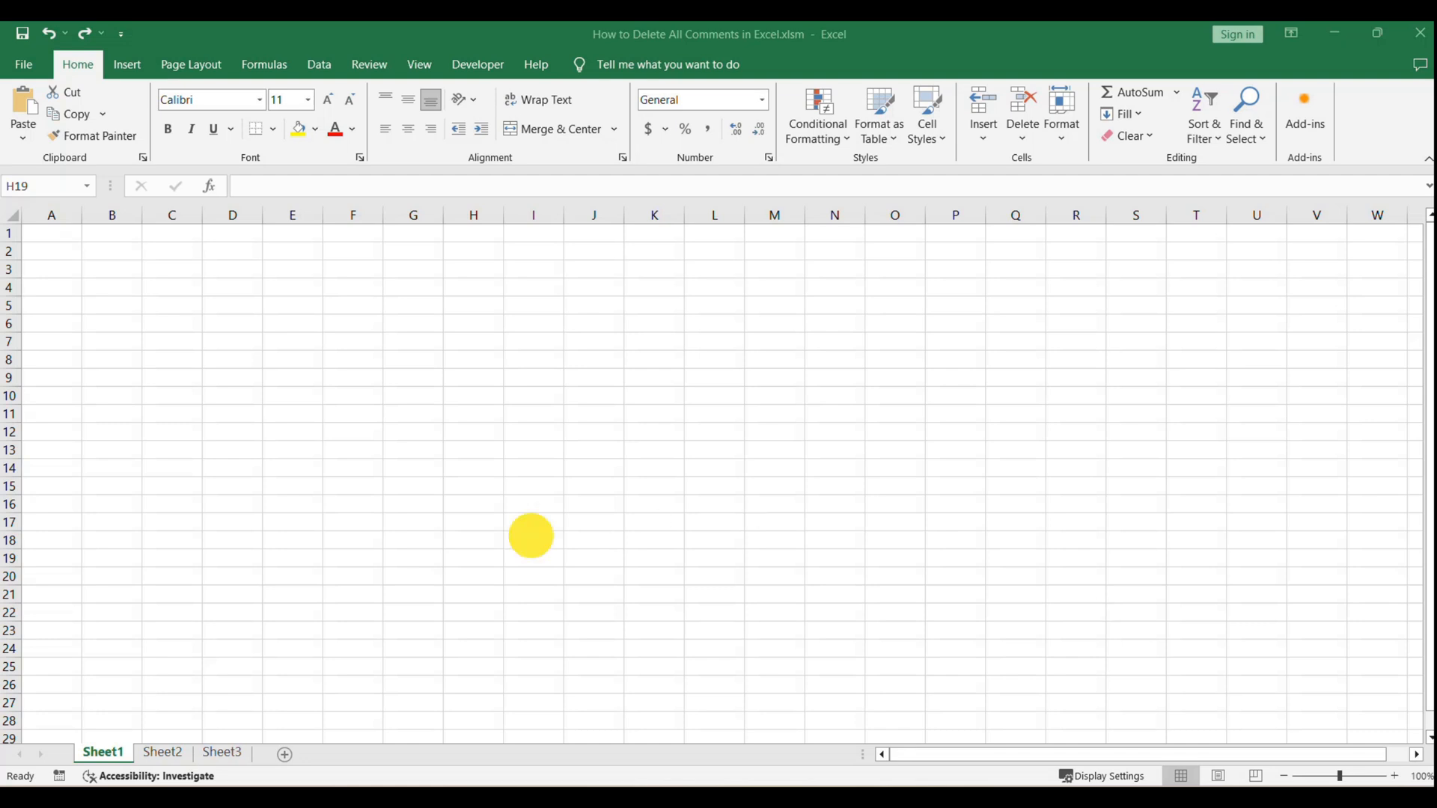
left_click(530, 536)
left_click(156, 750)
left_click(903, 550)
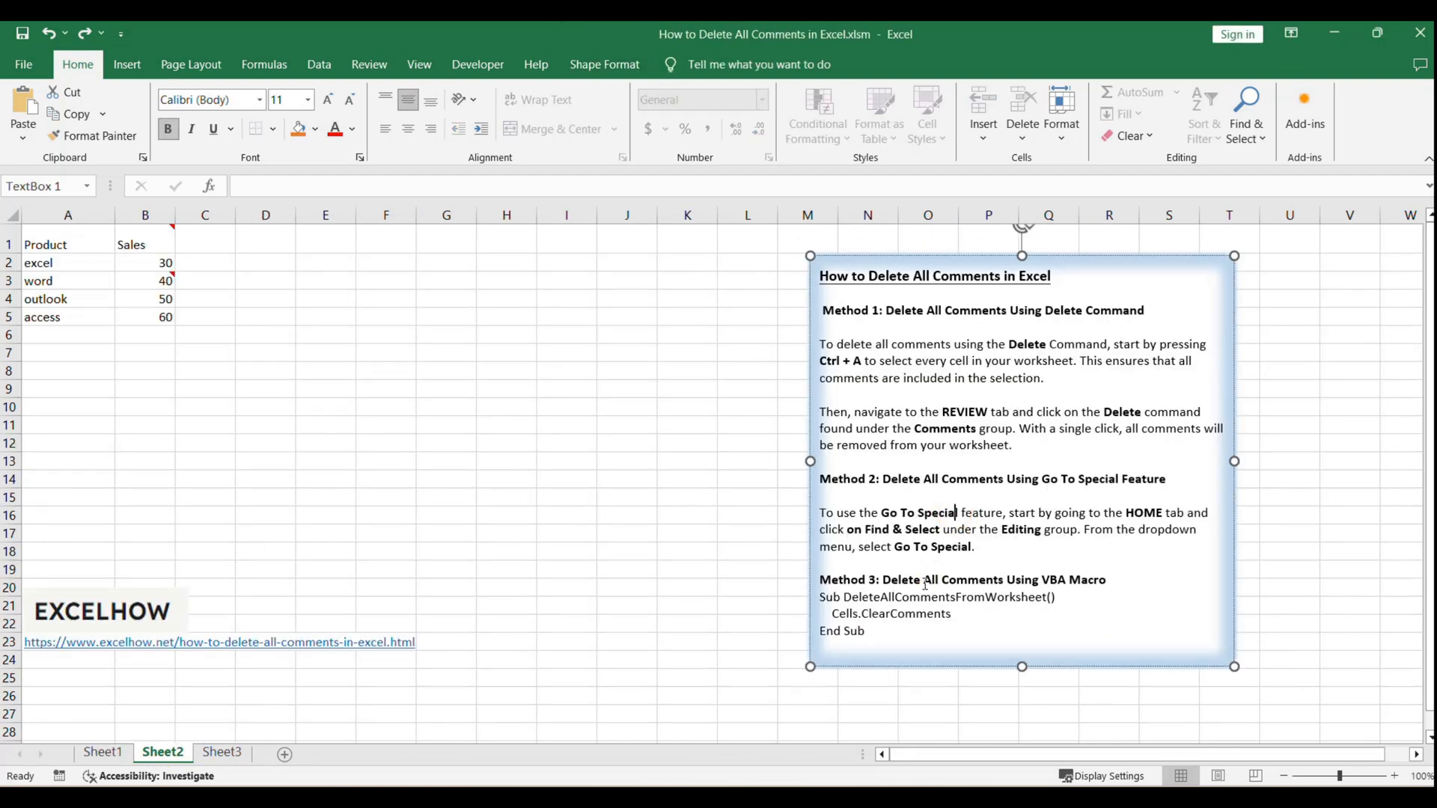
left_click(1072, 596)
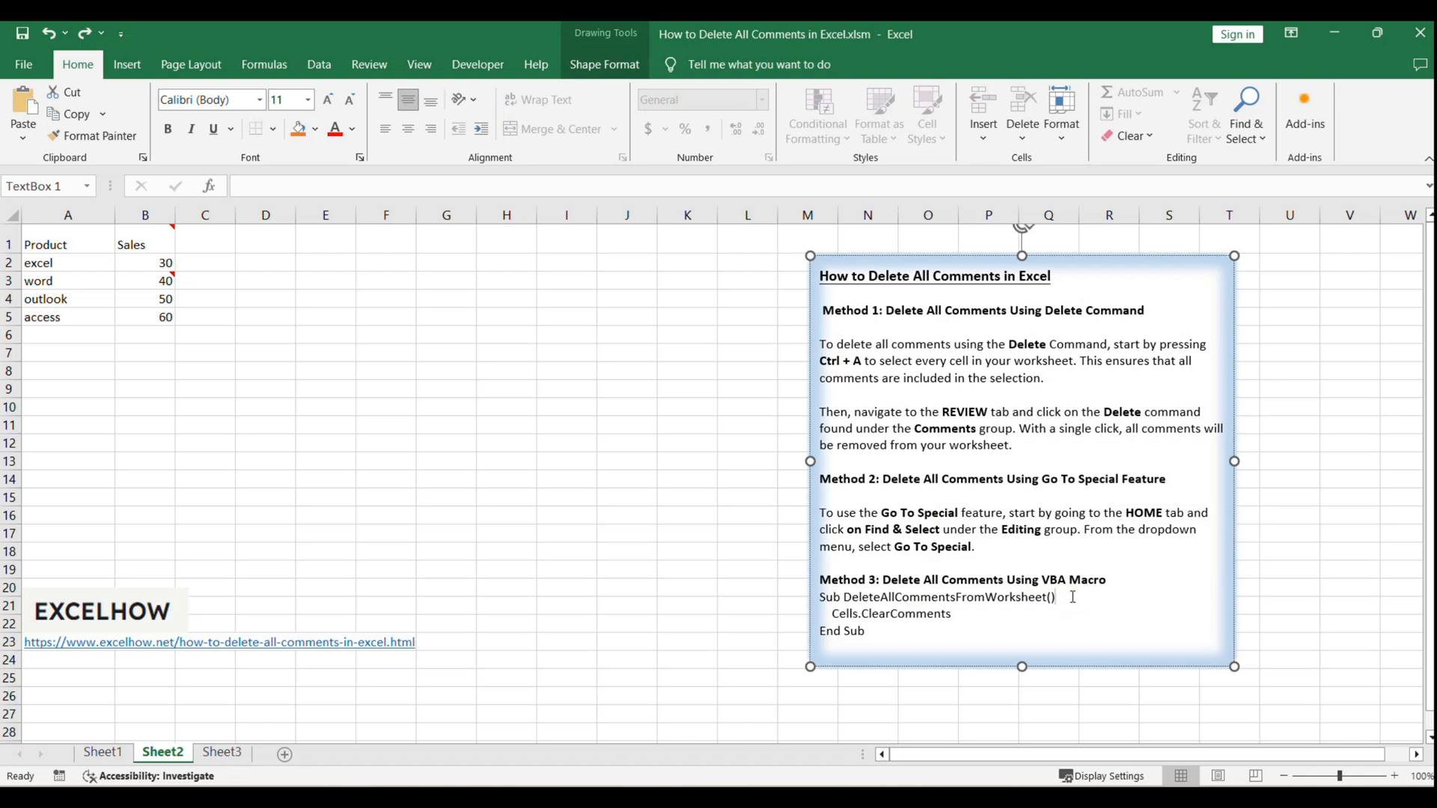
left_click(390, 456)
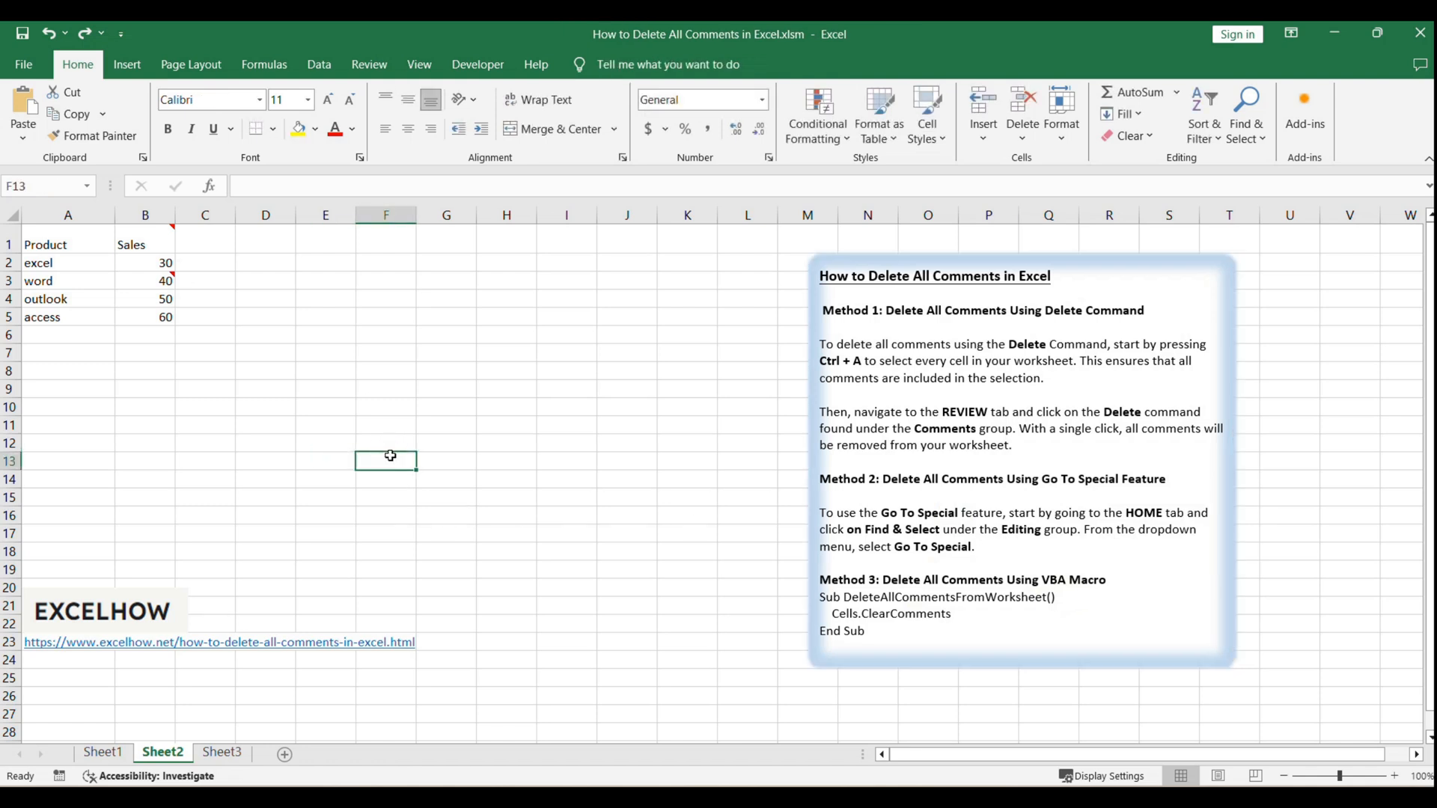
- Open the Visual Basic editor and insert a new module into the workbook's project
key("alt+F11")
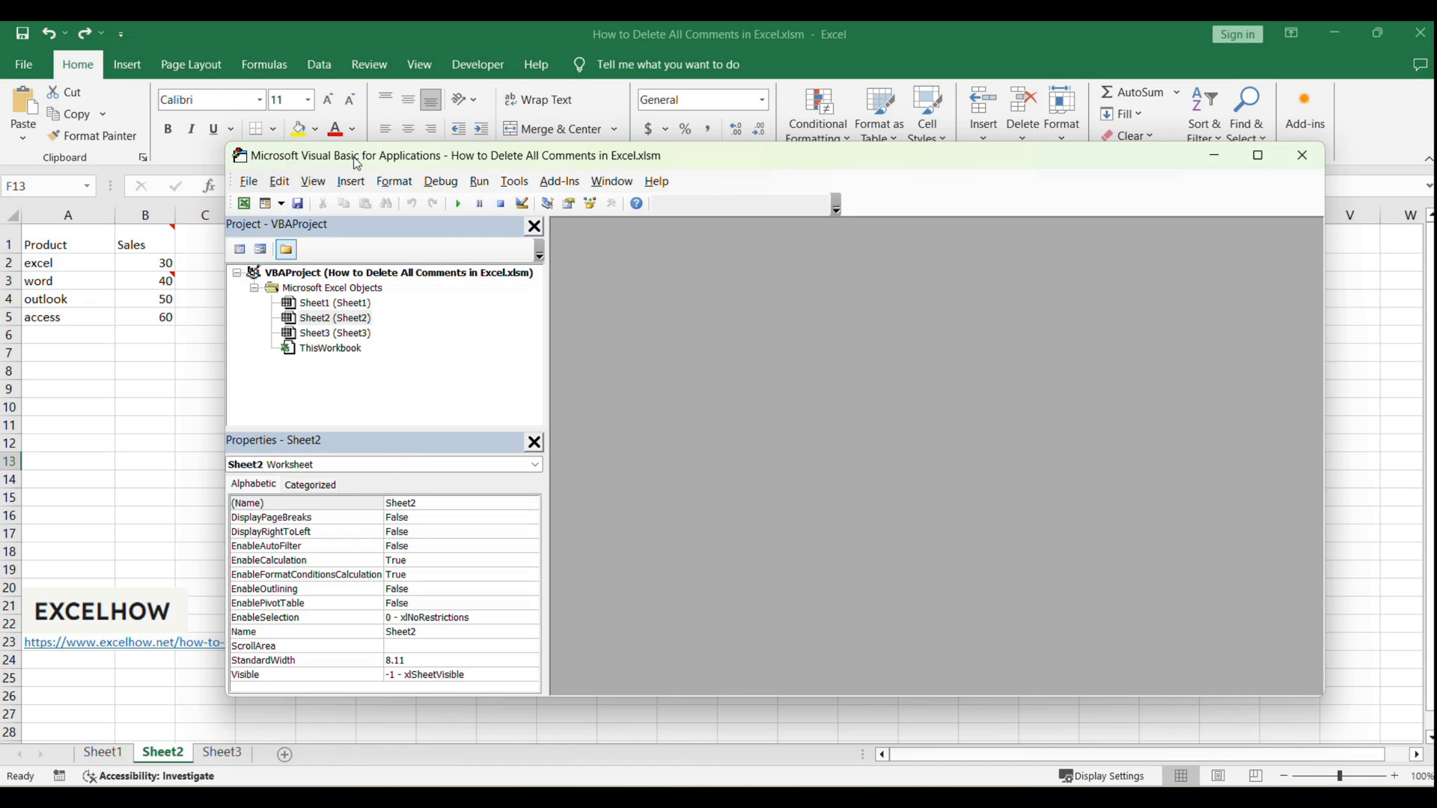
left_click(311, 183)
left_click(353, 186)
left_click(351, 182)
left_click(387, 241)
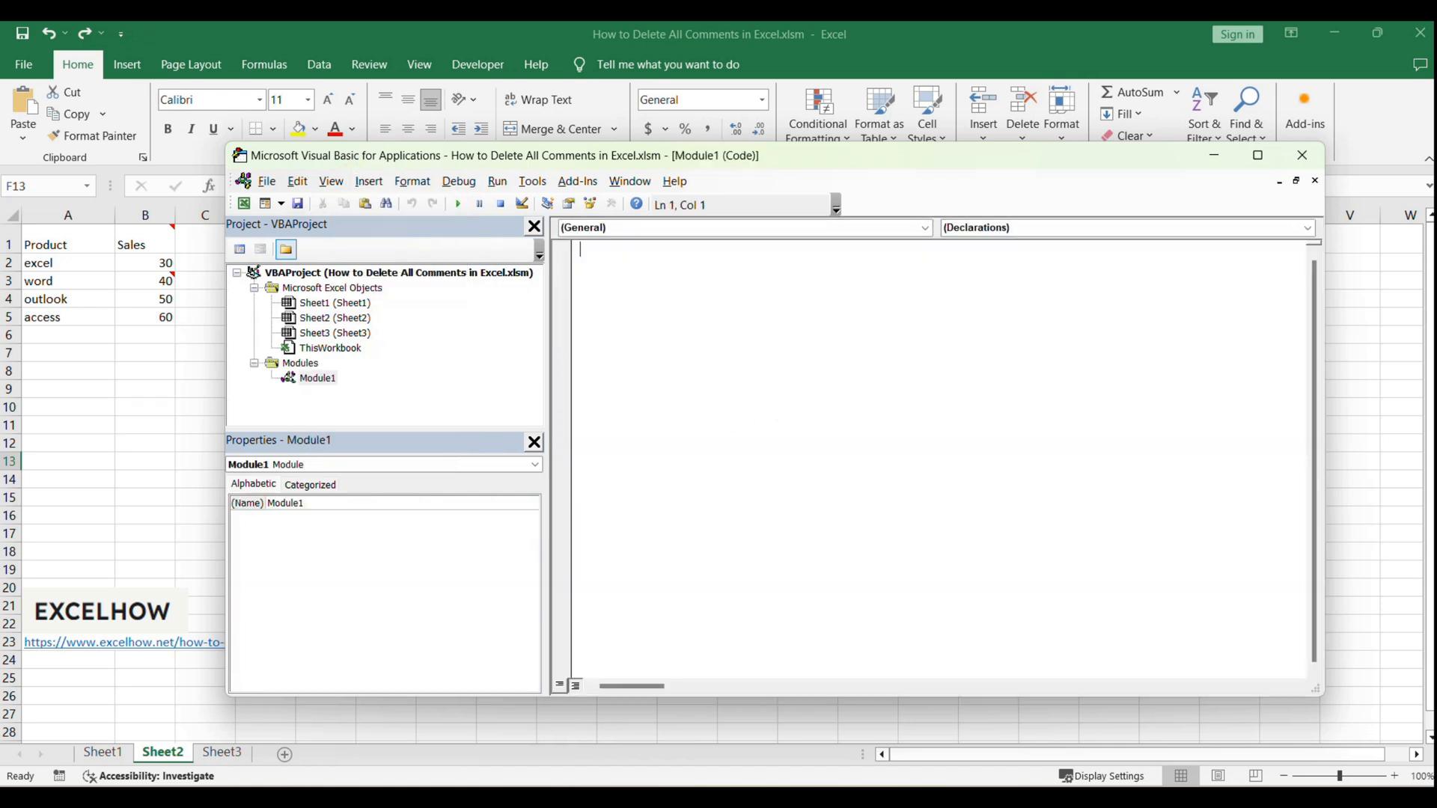
- Enter the macro Sub DeleteAllCommentsFromWorksheet() with the line Cells.ClearComments and End Sub in the new module
type("Sub DeleteAllCommentsFromWorksheet()     Cells.ClearComments End Sub")
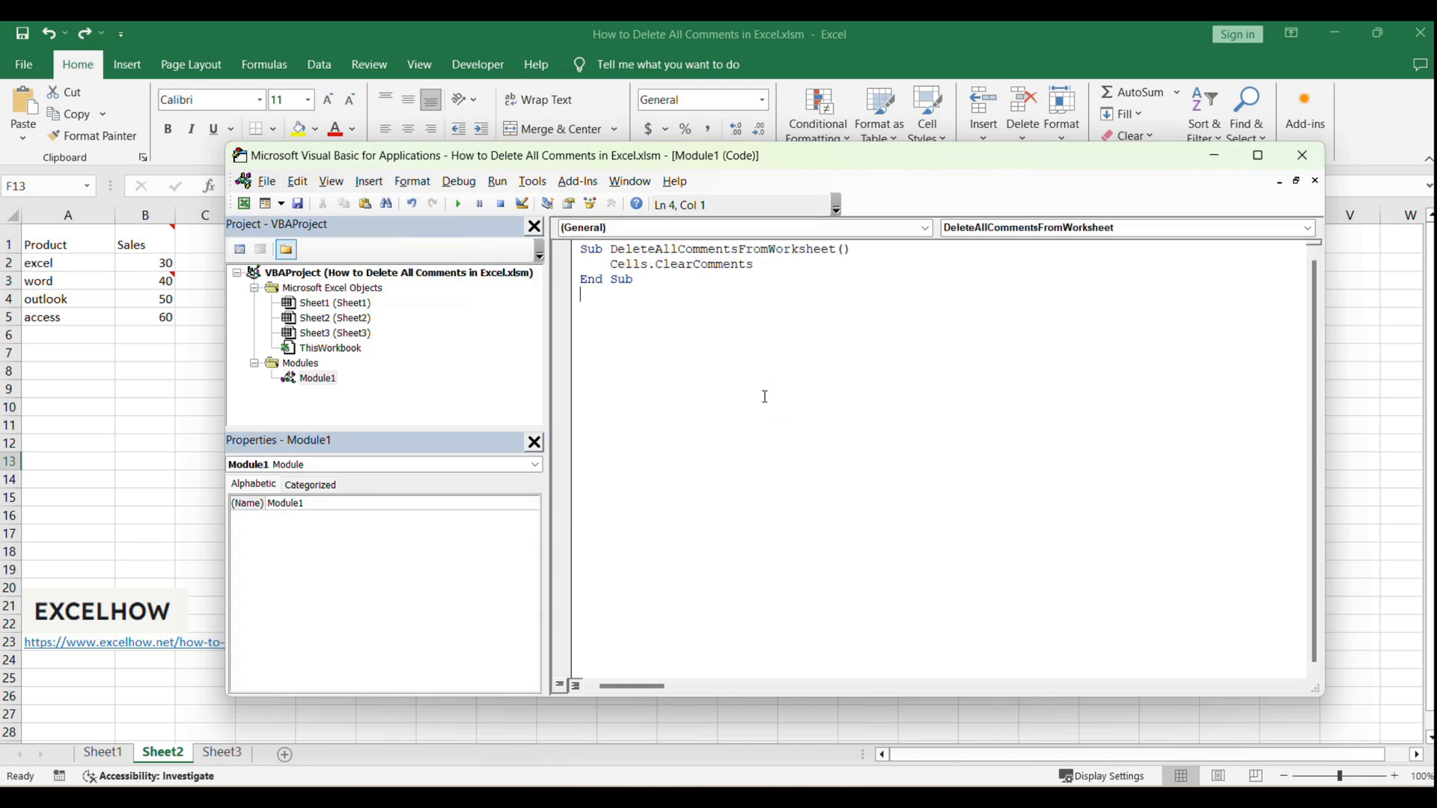
left_click_drag(621, 255, 845, 252)
left_click(857, 331)
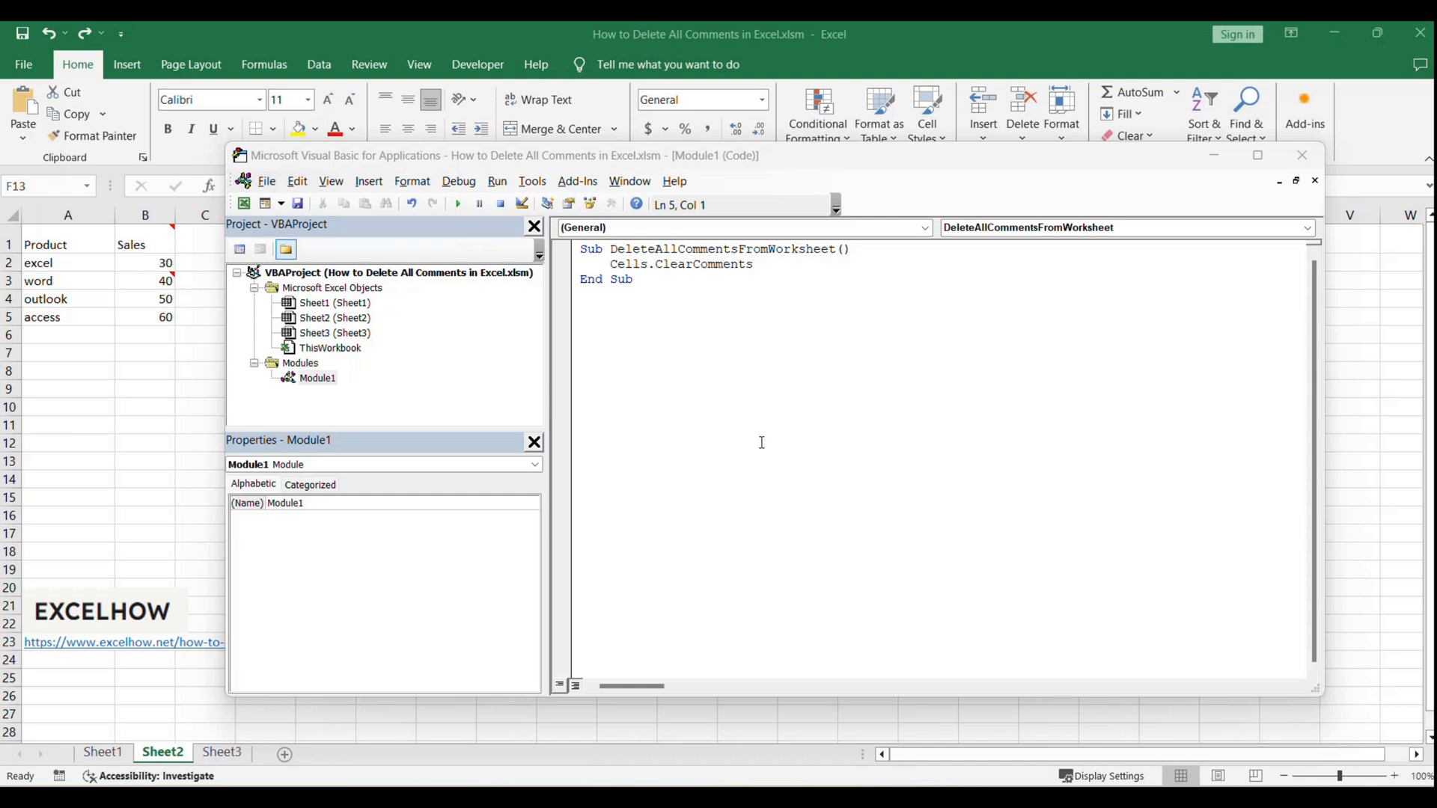
left_click(663, 324)
key("ctrl+a")
left_click(712, 375)
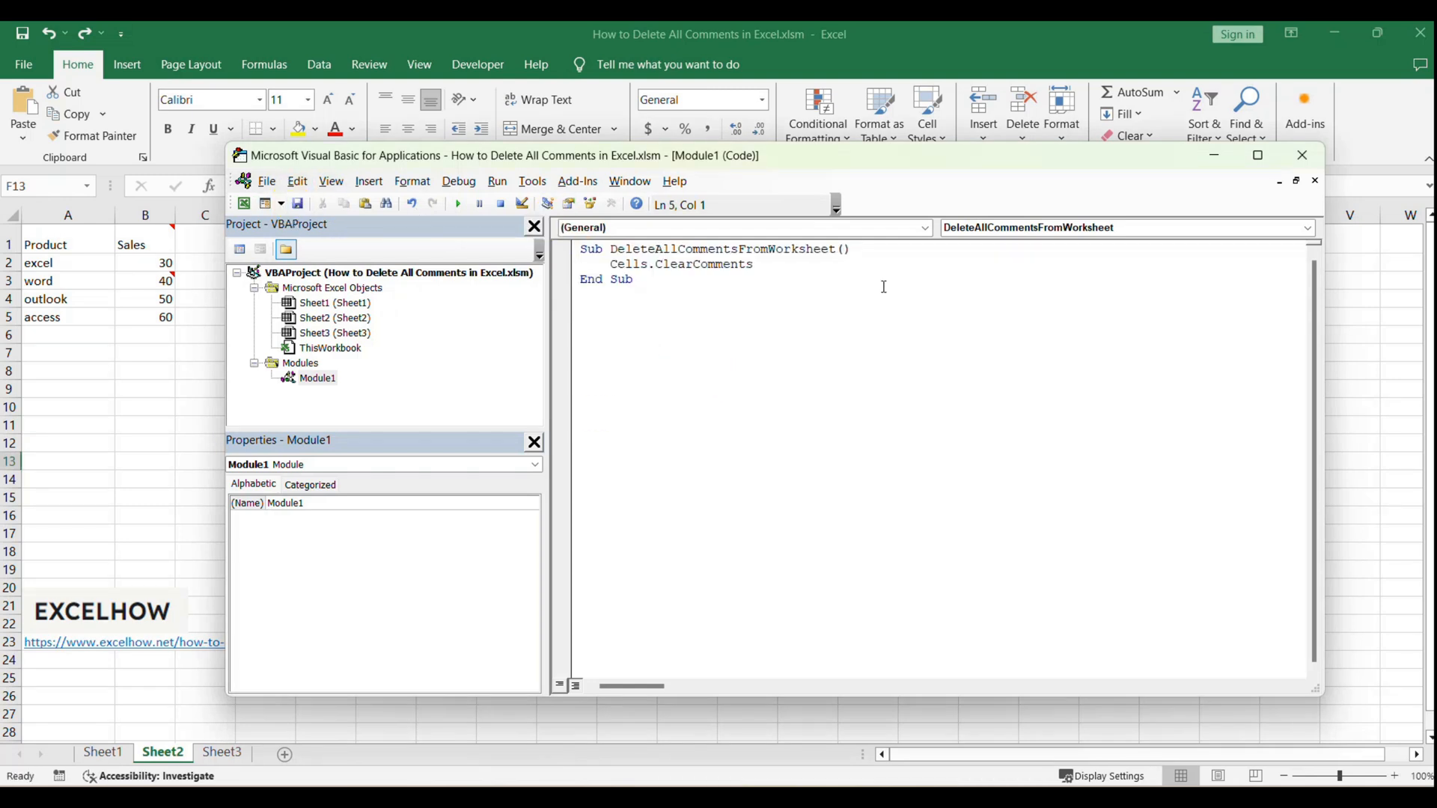
- Close the Visual Basic editor and run the DeleteAllCommentsFromWorksheet macro on Sheet2
left_click(1303, 155)
left_click(648, 351)
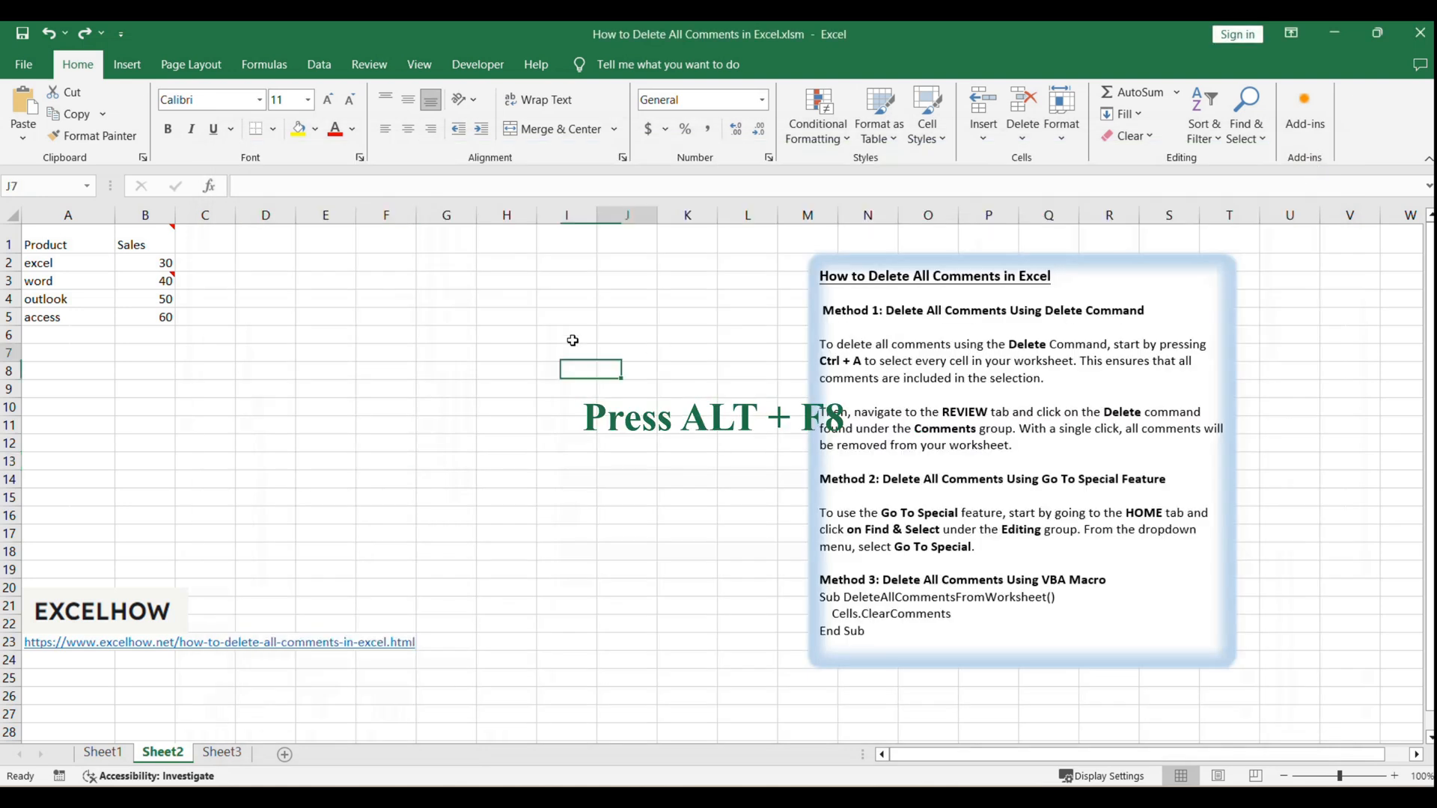
left_click(477, 64)
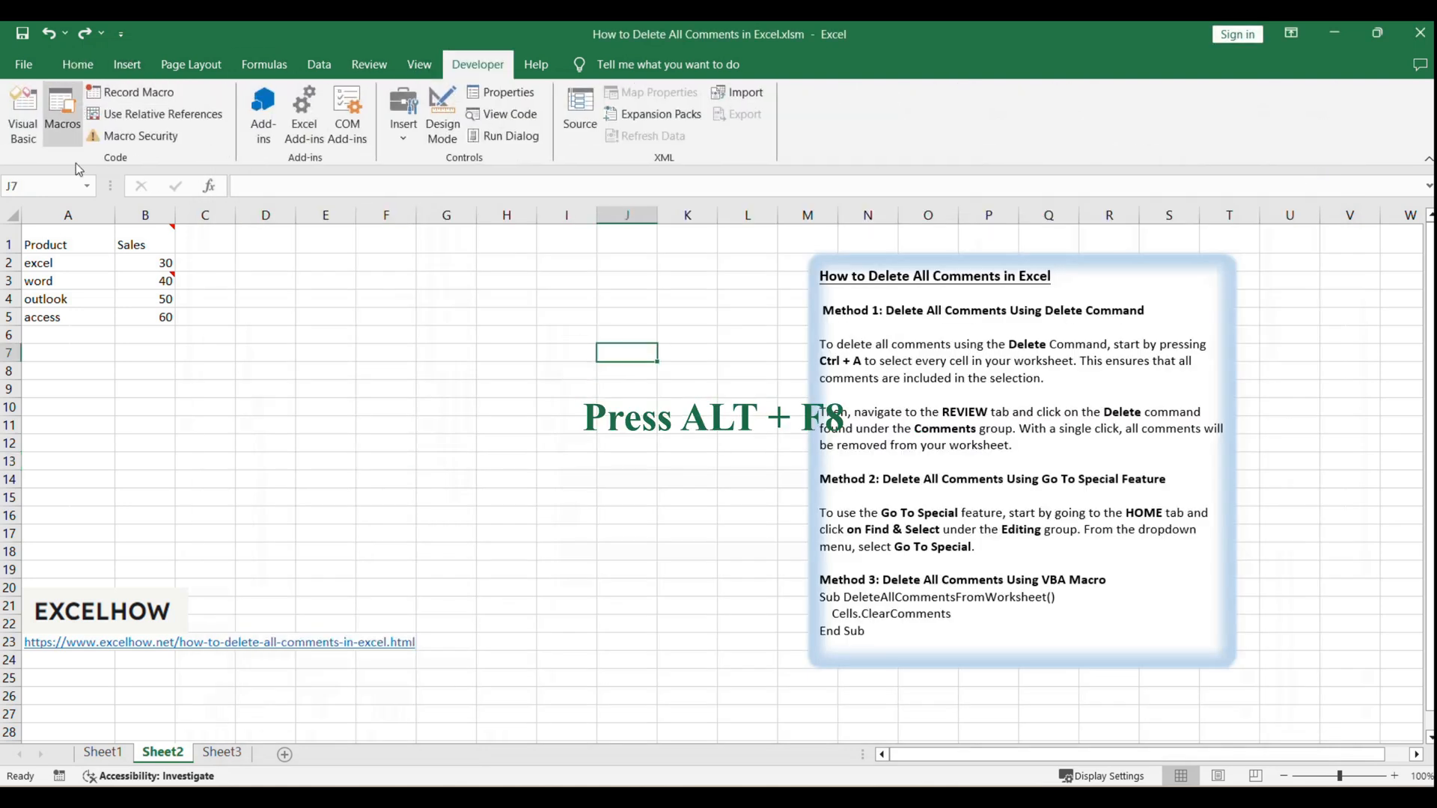
left_click(287, 411)
key("alt+F8")
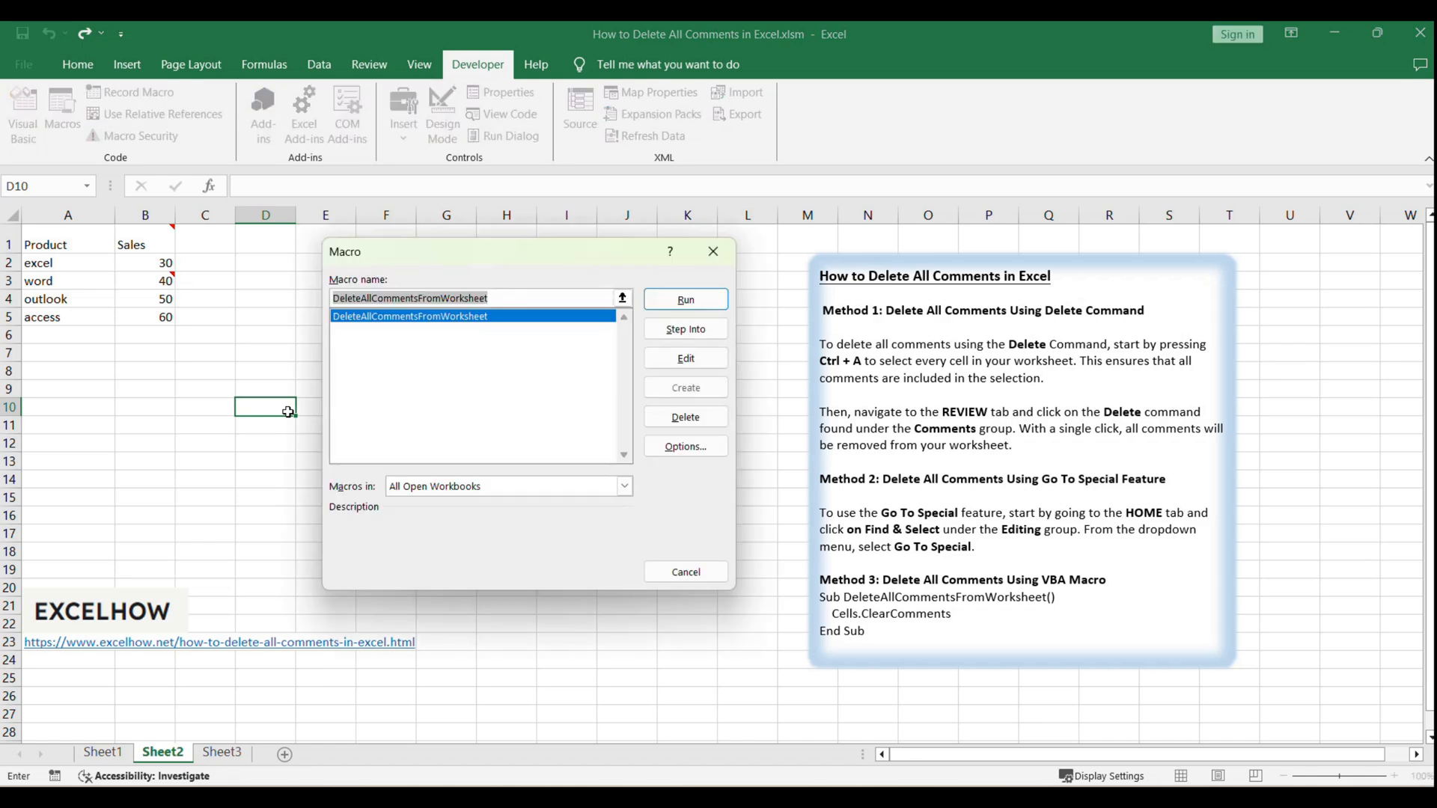
left_click(384, 320)
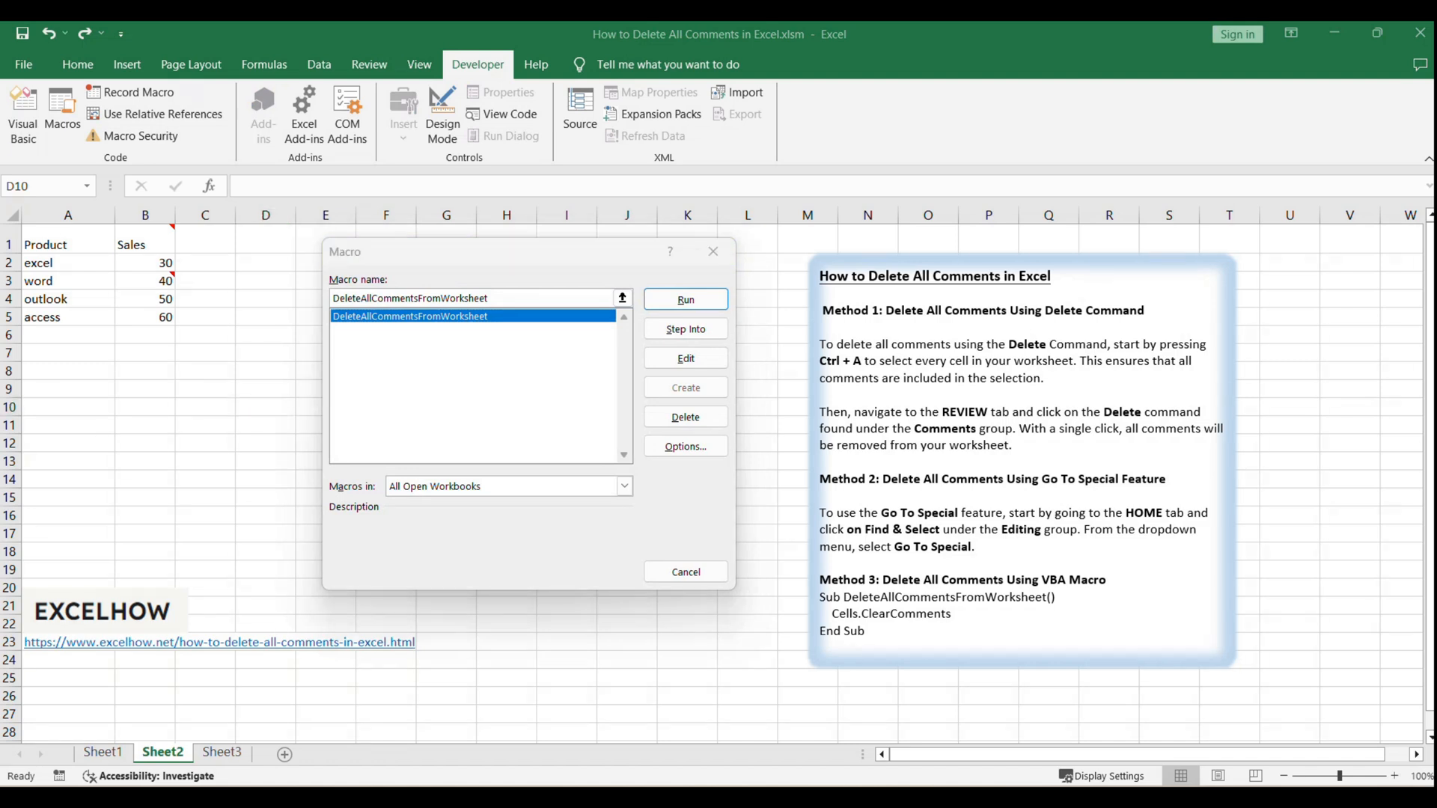
left_click(685, 301)
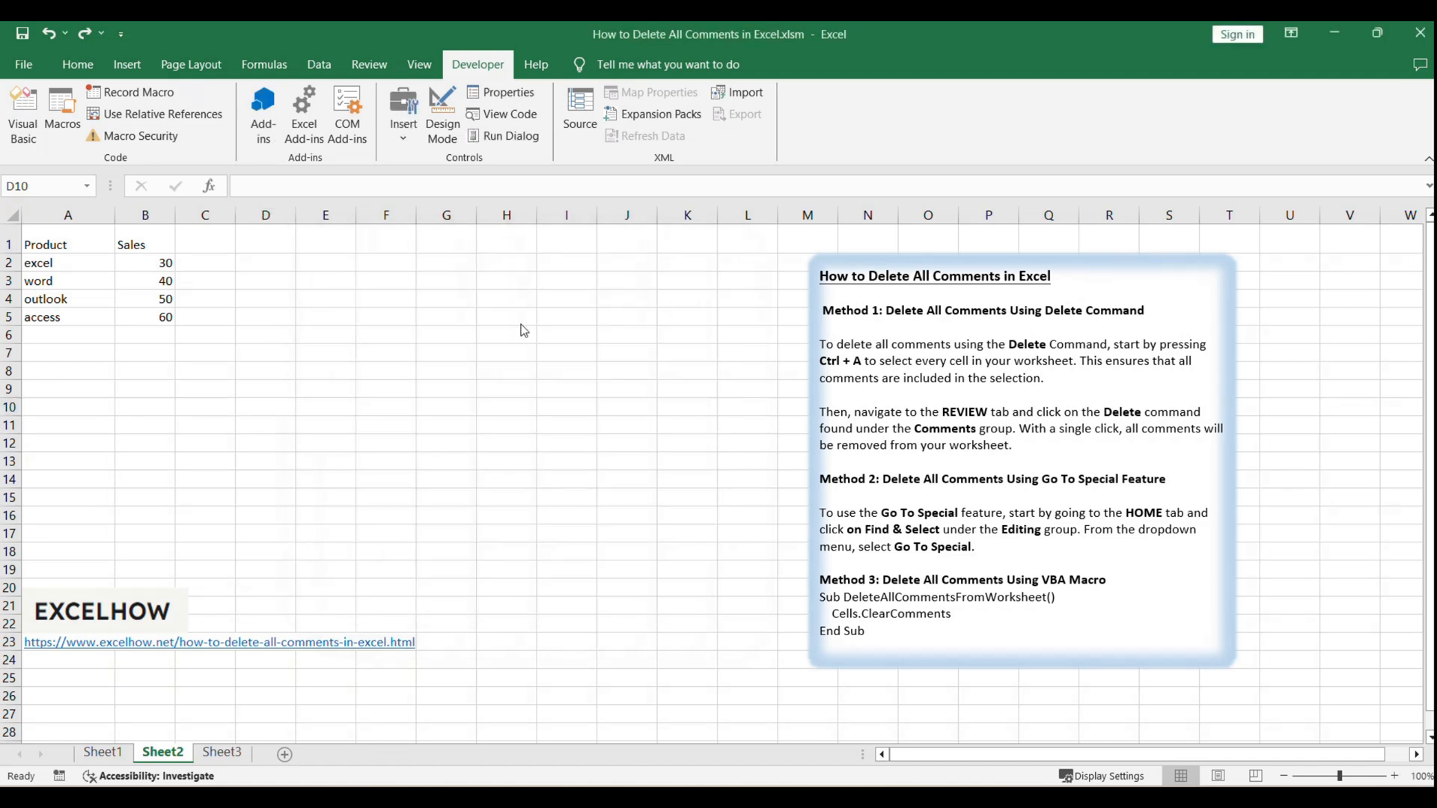
- Check cells B1 and B3 in the Sales column for remaining comments
left_click(153, 241)
left_click(158, 282)
left_click(154, 240)
left_click(343, 298)
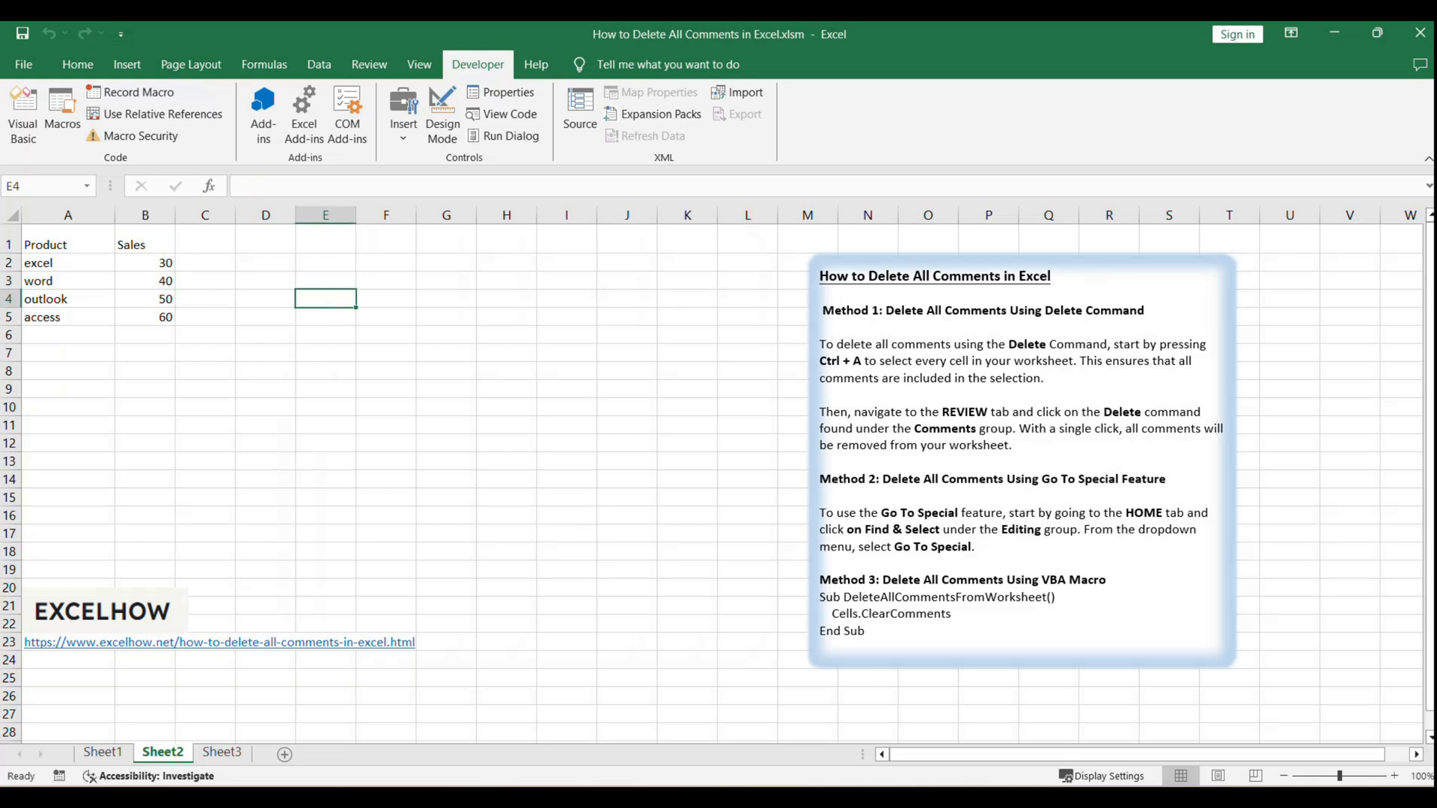
mouse_move(821, 327)
left_mouse_down()
mouse_move(924, 362)
mouse_move(1024, 637)
left_mouse_up()
left_click(977, 547)
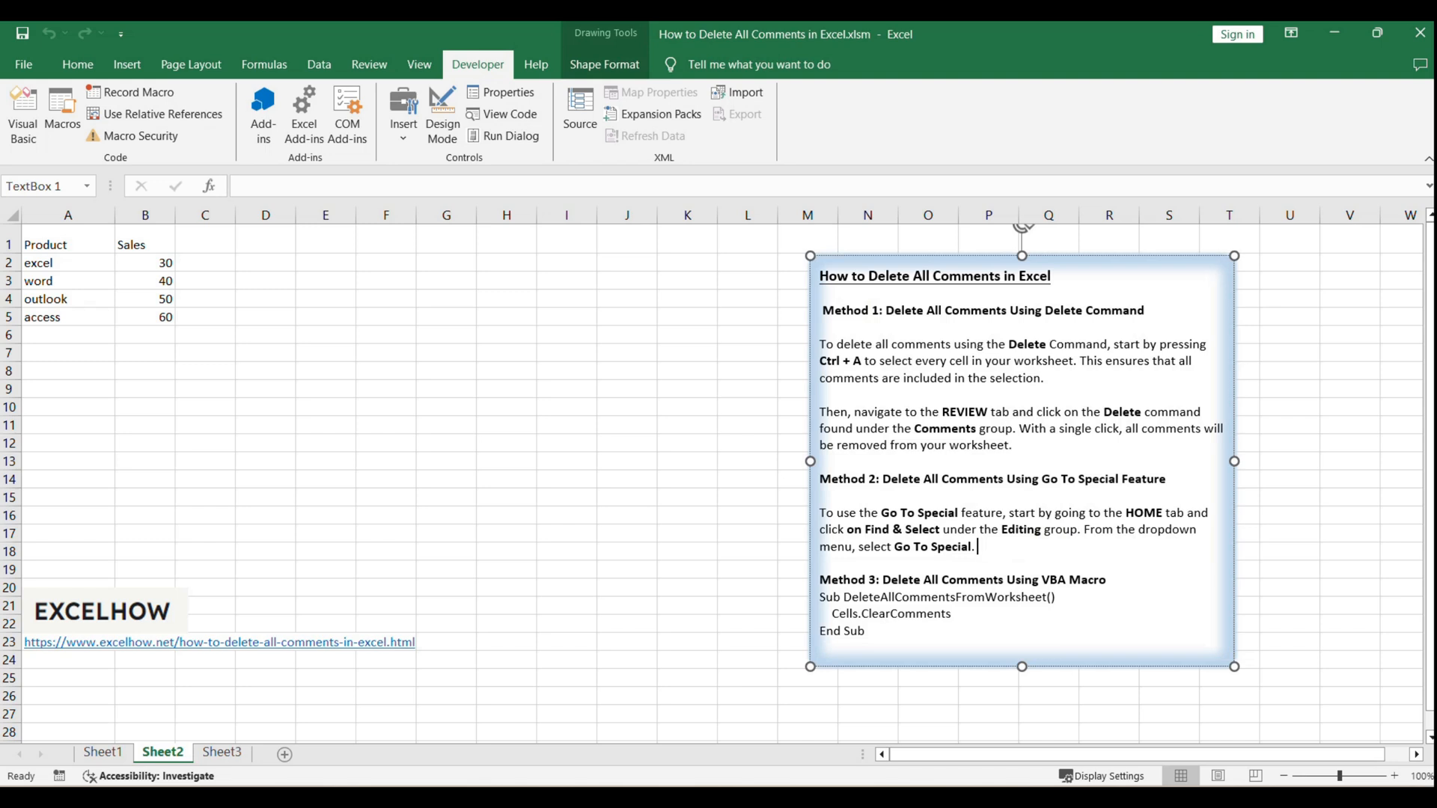